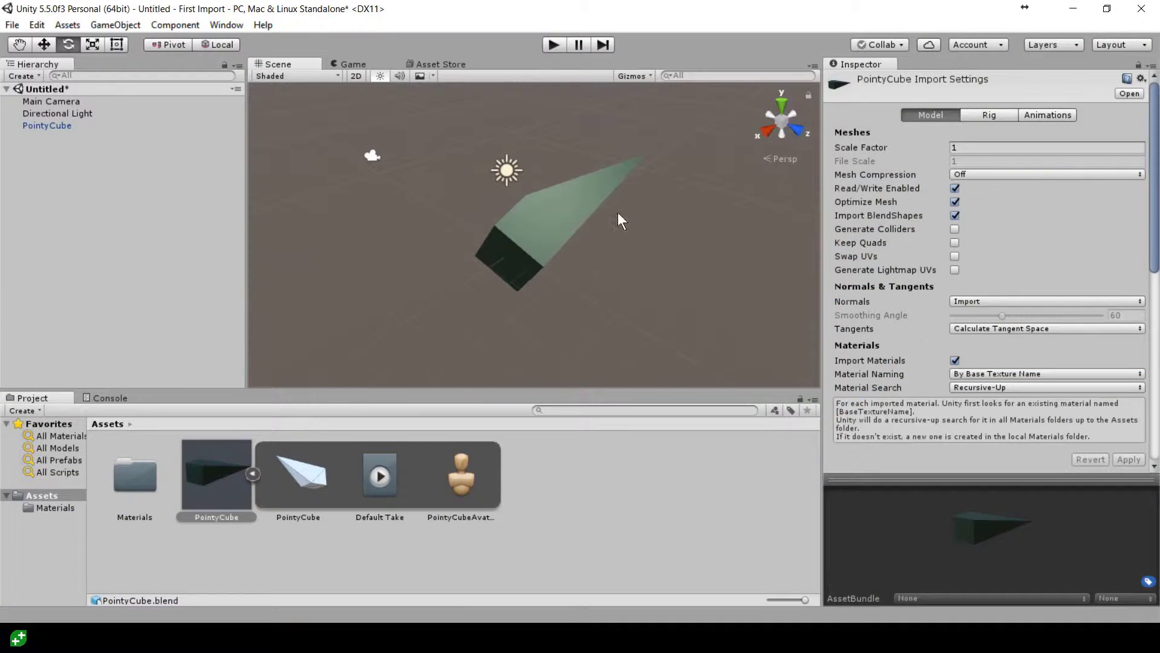
# - Select the PointyCube object in the Unity scene and rotate it freely with the rotation gizmo
pyautogui.click(565, 226)
pyautogui.moveTo(553, 205); pyautogui.dragTo(610, 203)
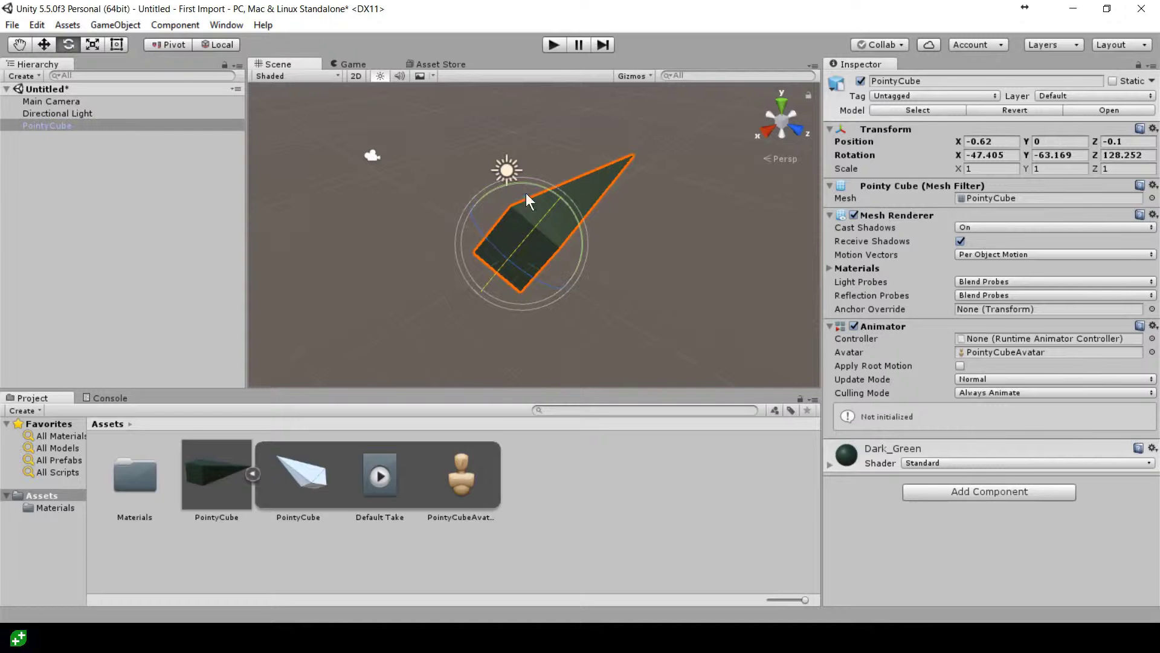
pyautogui.moveTo(549, 217); pyautogui.dragTo(476, 313)
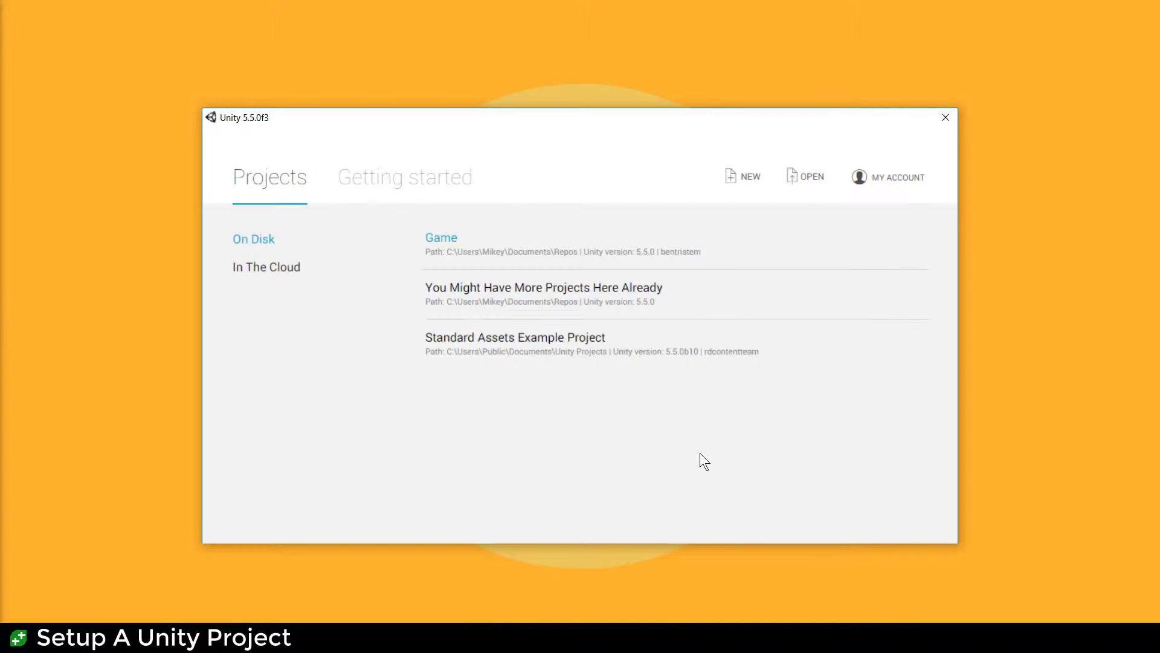
# - Create a new 3D Unity project named First Import inside the Repos\02-Basics-Of-Importing folder
pyautogui.click(747, 180)
pyautogui.moveTo(474, 288); pyautogui.dragTo(273, 310)
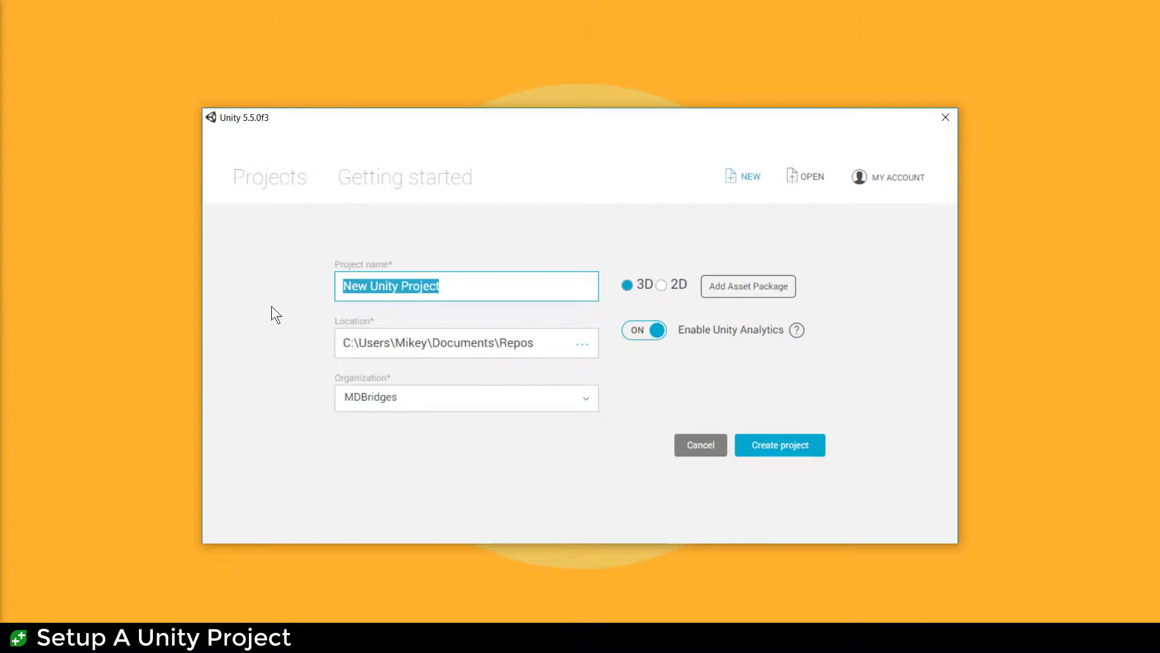
pyautogui.write('First I')
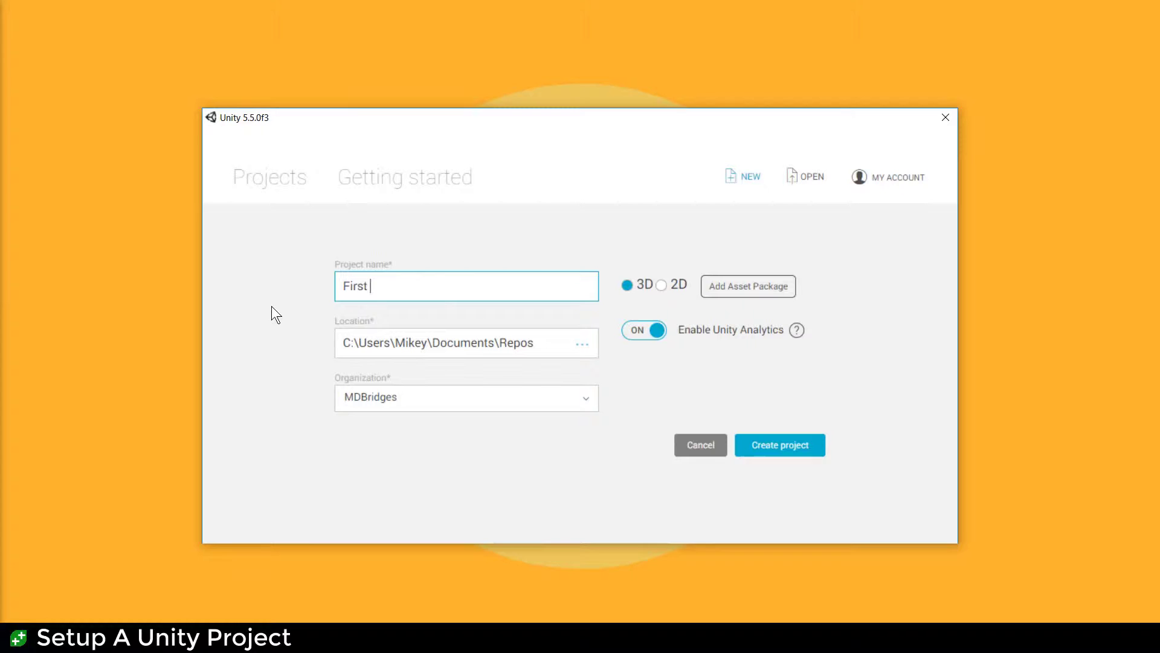
pyautogui.write('mport')
pyautogui.click(582, 343)
pyautogui.doubleClick(423, 231)
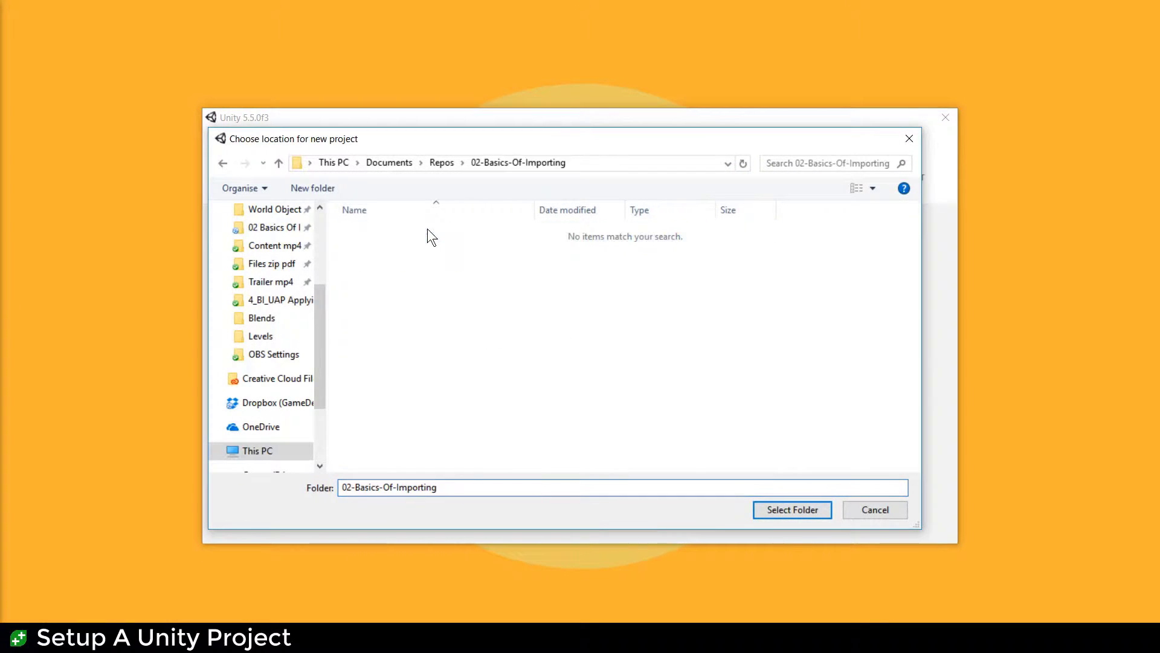
pyautogui.click(799, 510)
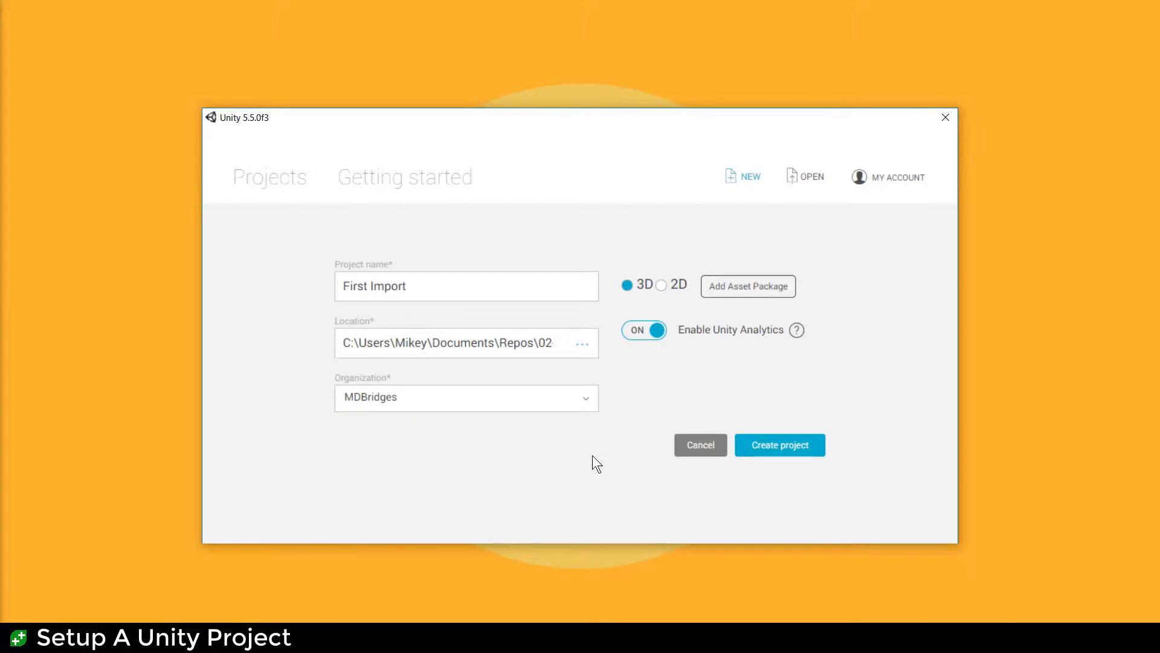
pyautogui.click(789, 456)
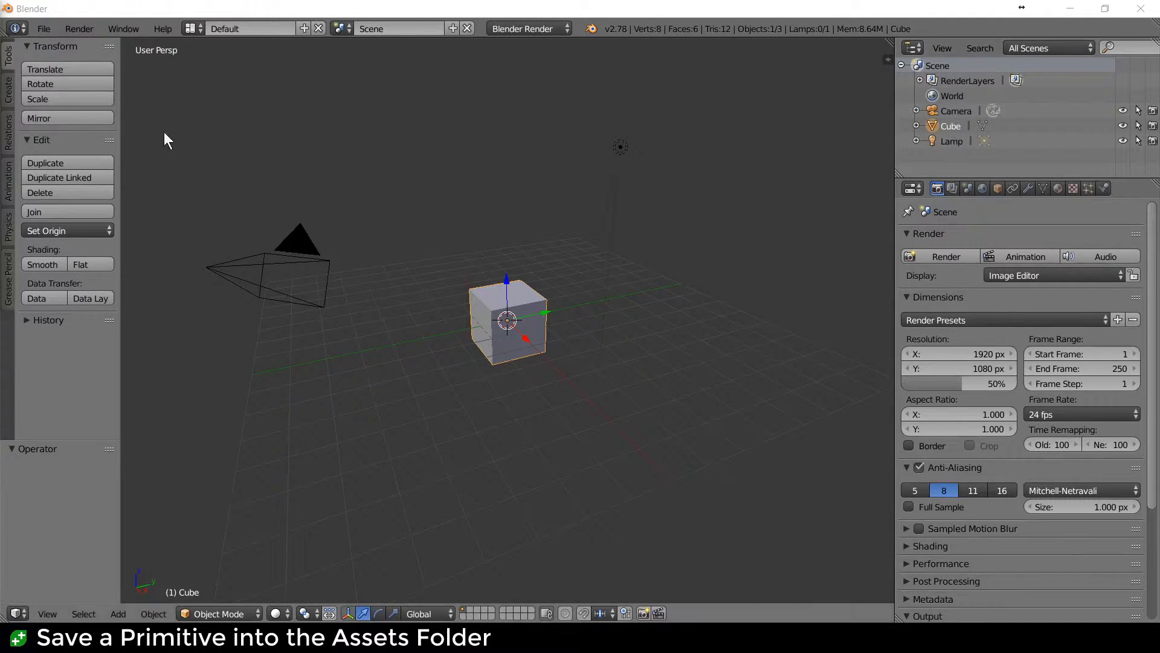
# - In Blender, save the default cube scene as Cube.blend in the First Import project's Assets folder
pyautogui.click(45, 29)
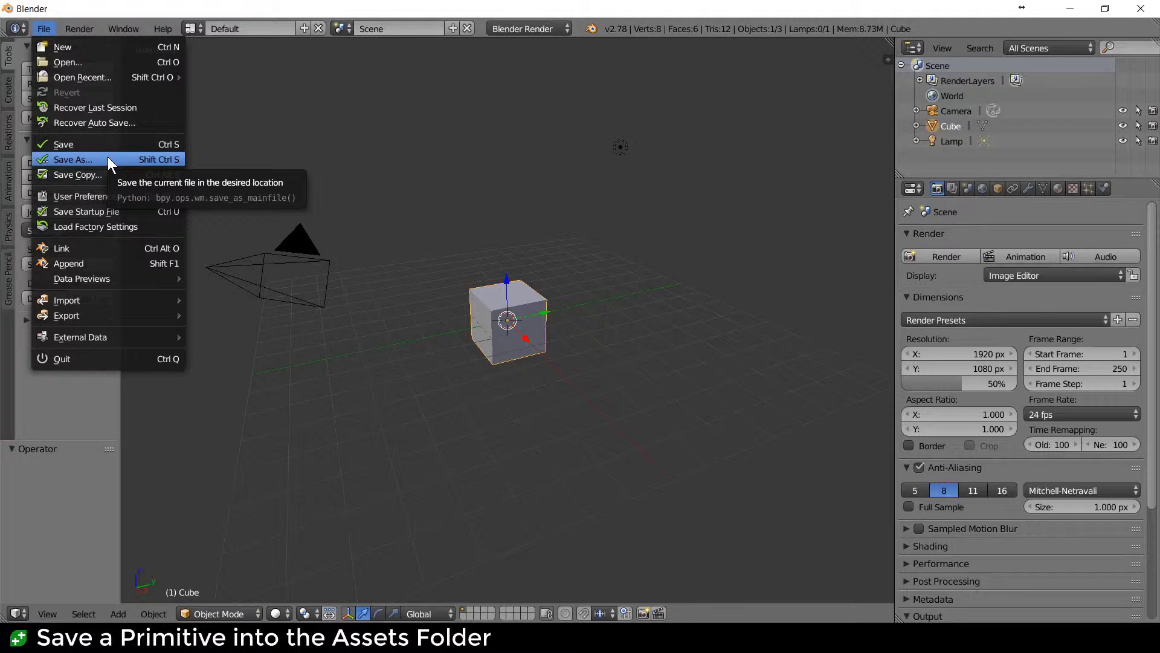
pyautogui.click(114, 140)
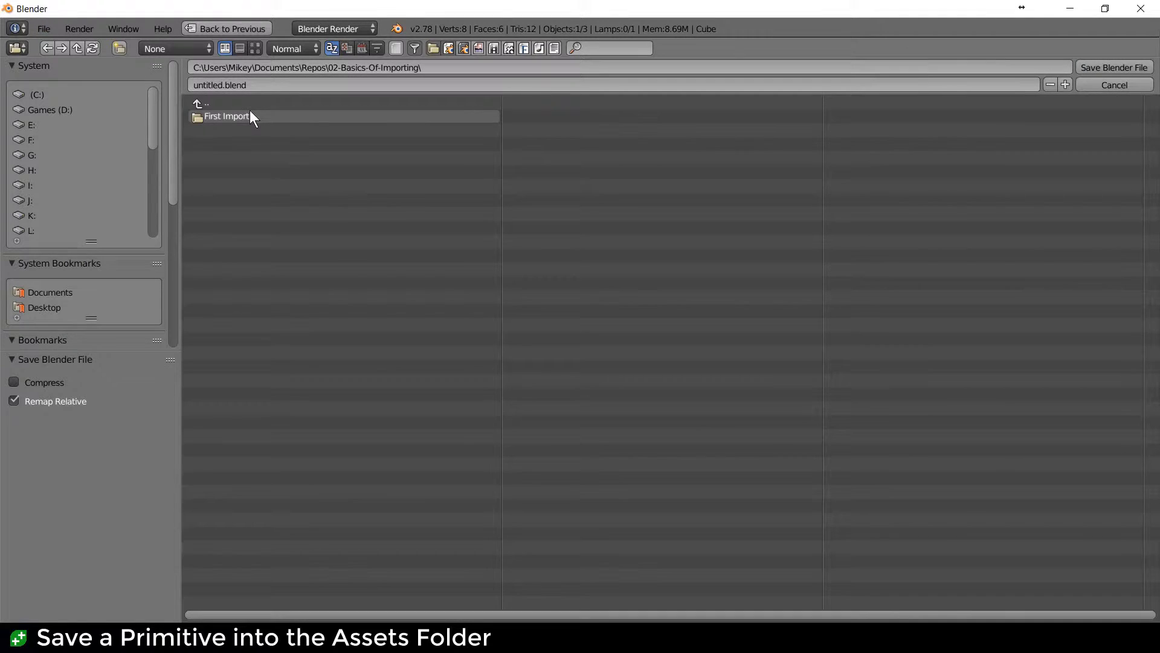
pyautogui.click(249, 115)
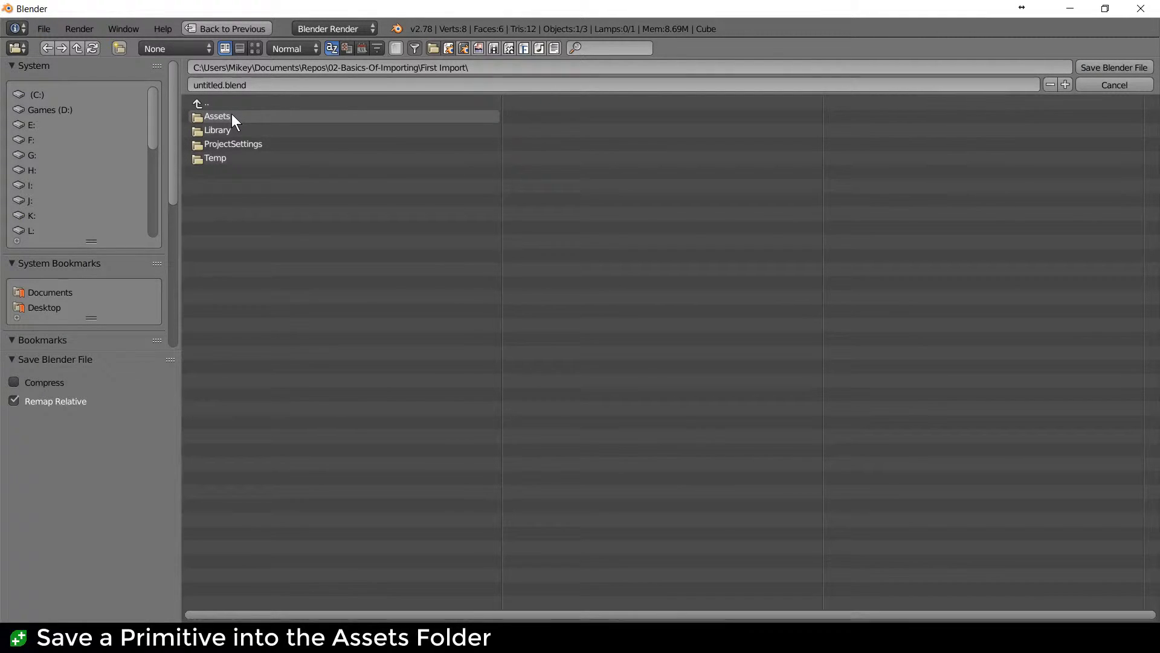
pyautogui.click(231, 115)
pyautogui.click(201, 85)
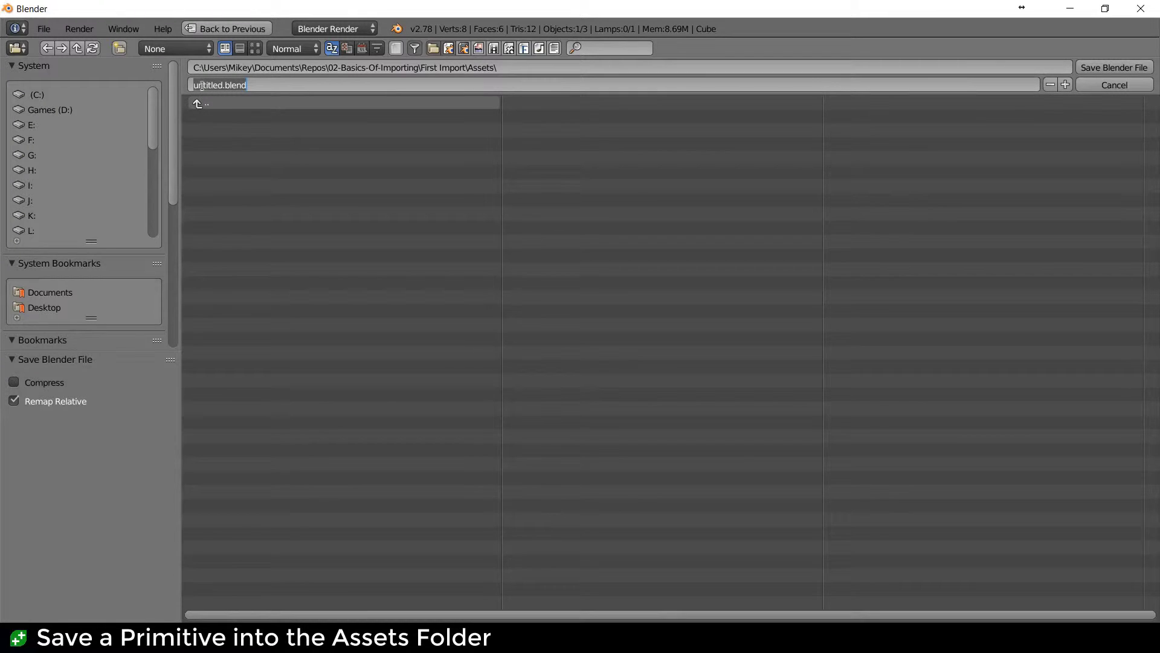
pyautogui.write('Cube')
pyautogui.press('Return')
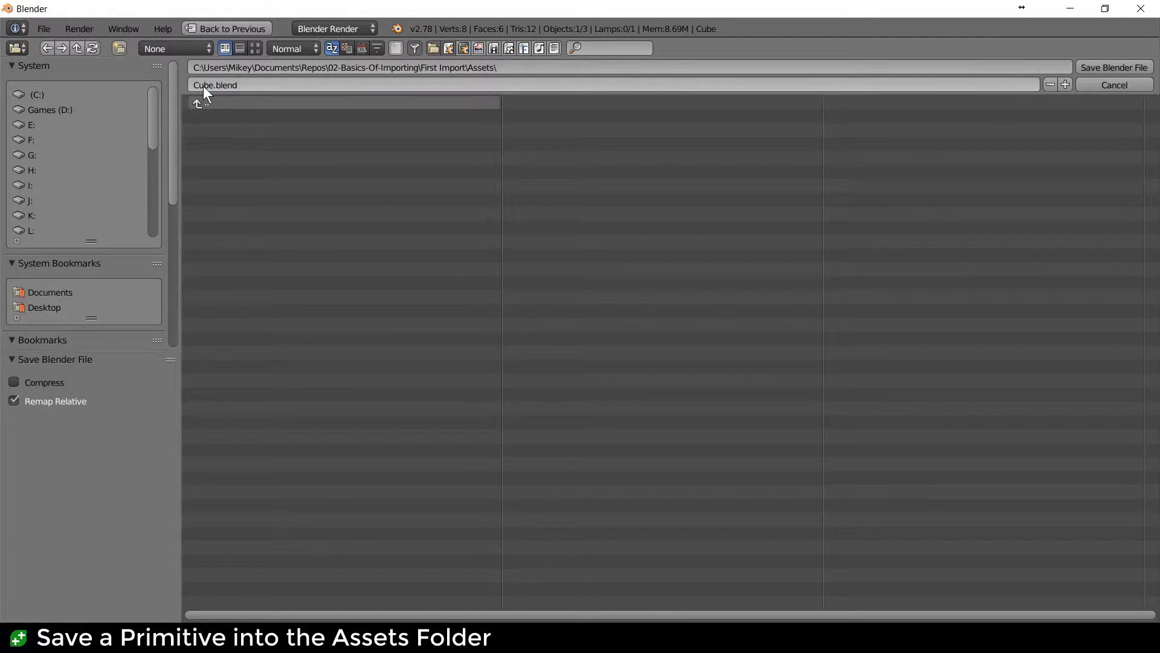
pyautogui.click(1121, 66)
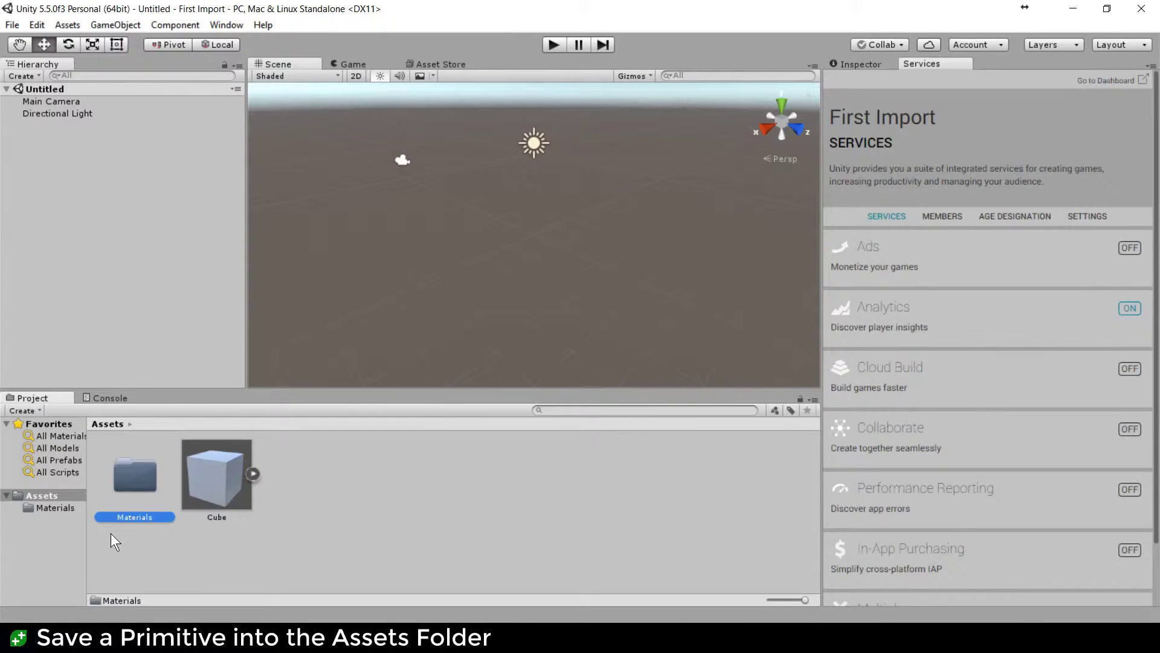
# - In Unity, examine the Materials folder's contents and the sub-assets of the imported Cube model
pyautogui.doubleClick(141, 482)
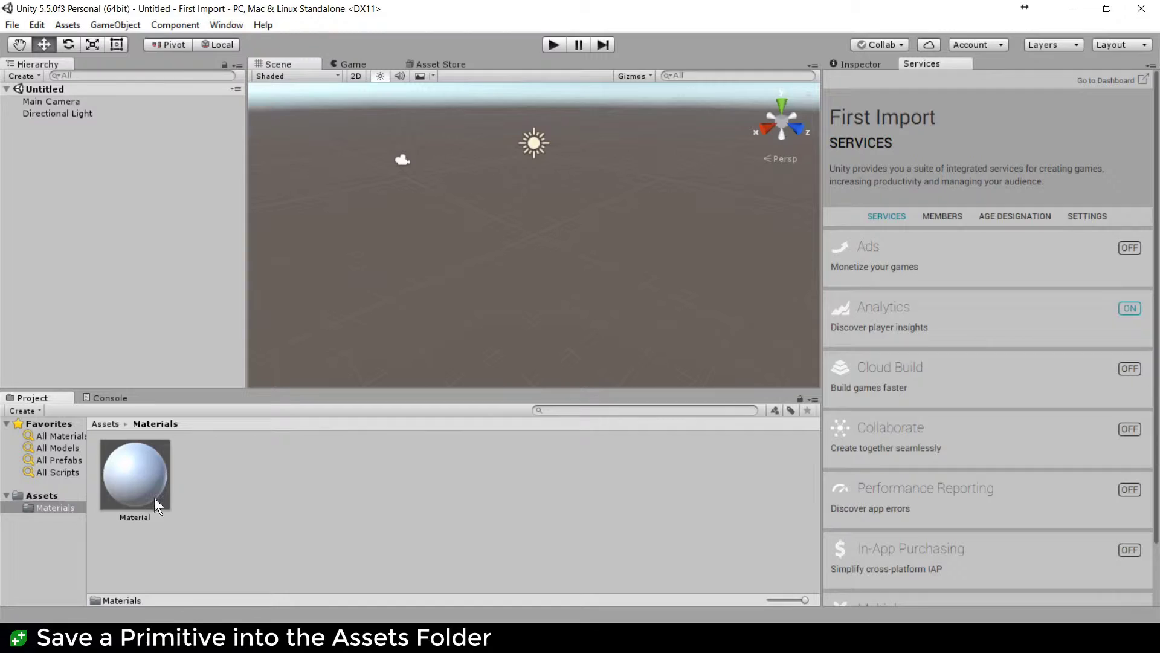
pyautogui.click(114, 427)
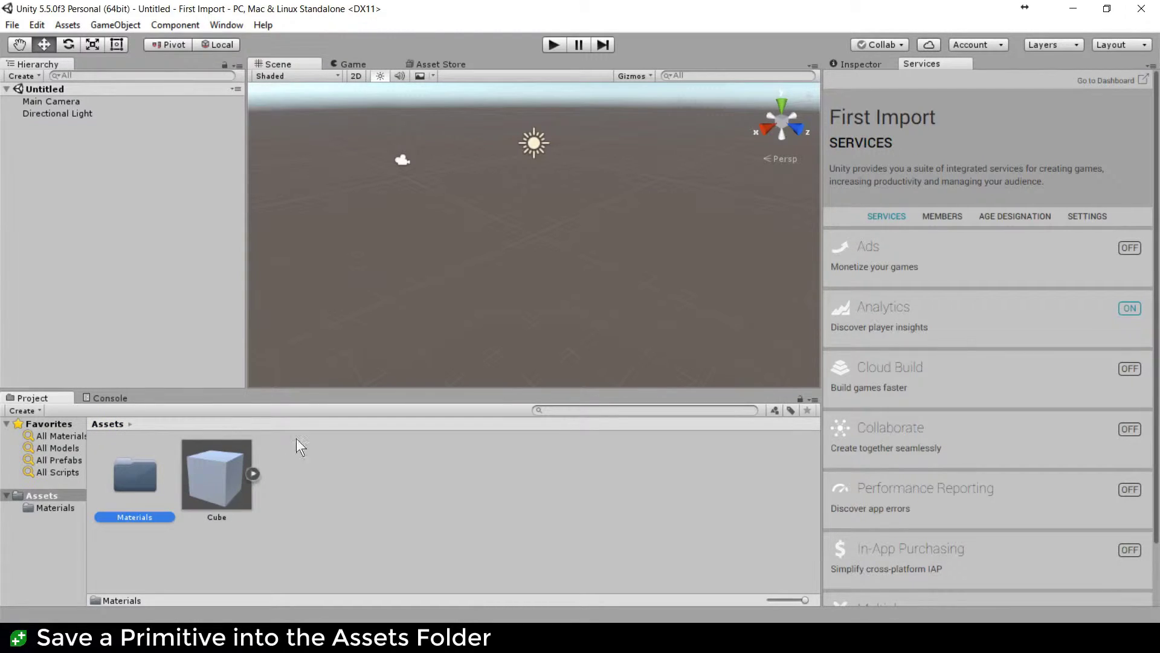
pyautogui.click(210, 481)
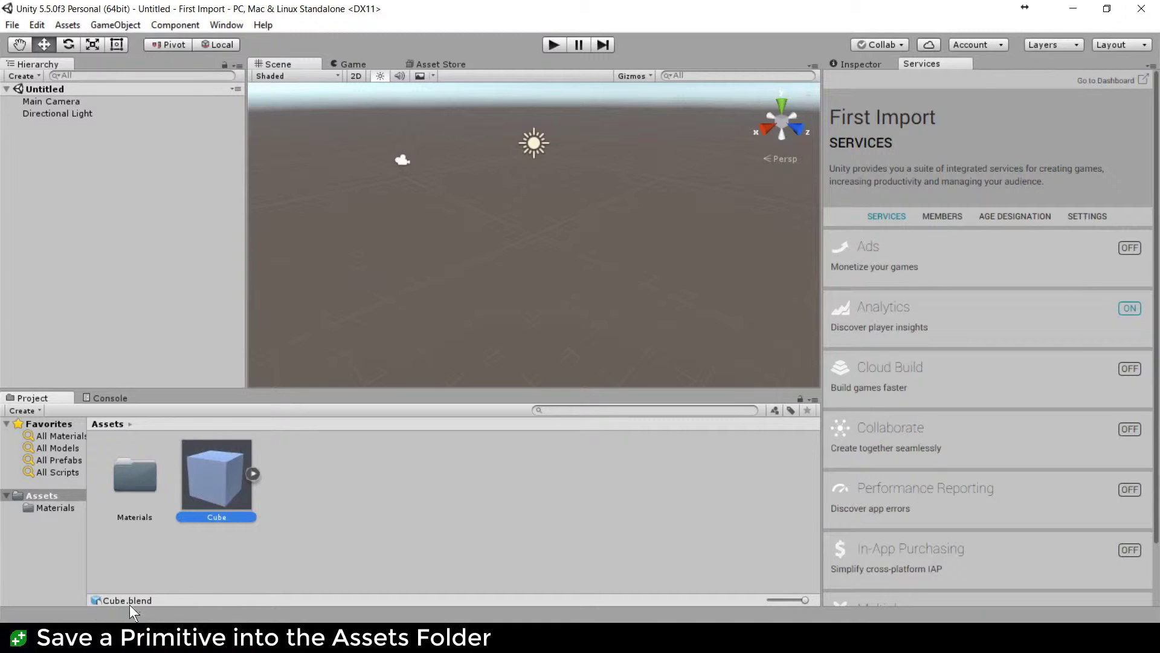
pyautogui.click(252, 473)
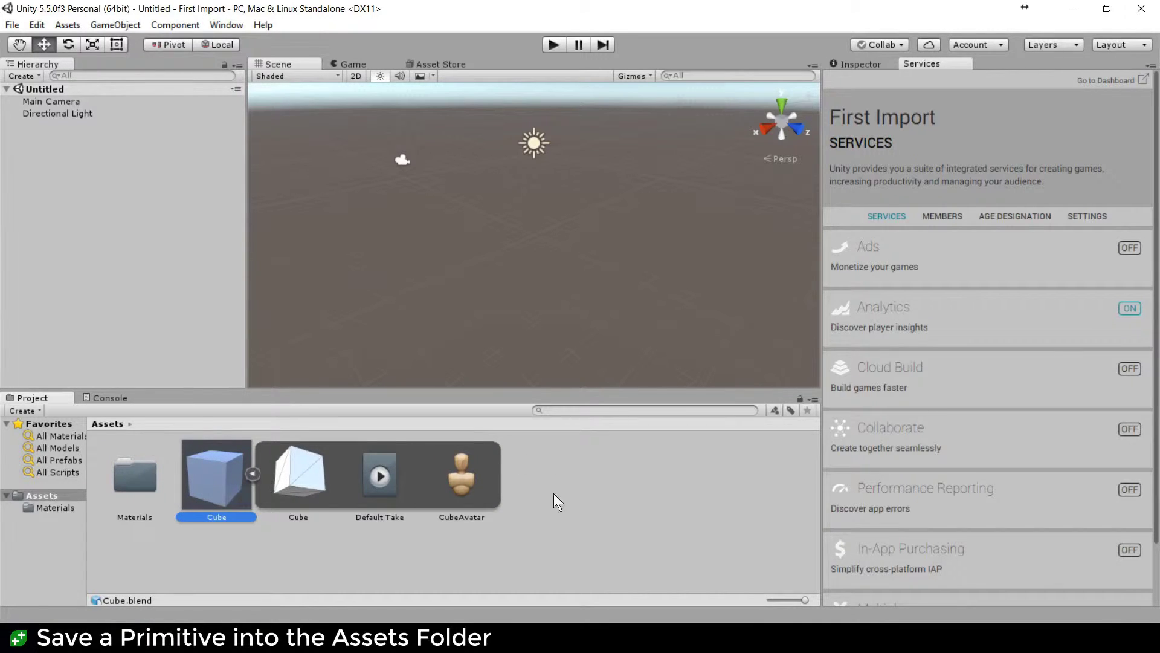
# - Collapse the Cube asset, add it to the scene hierarchy and shift the object along its X axis
pyautogui.click(253, 473)
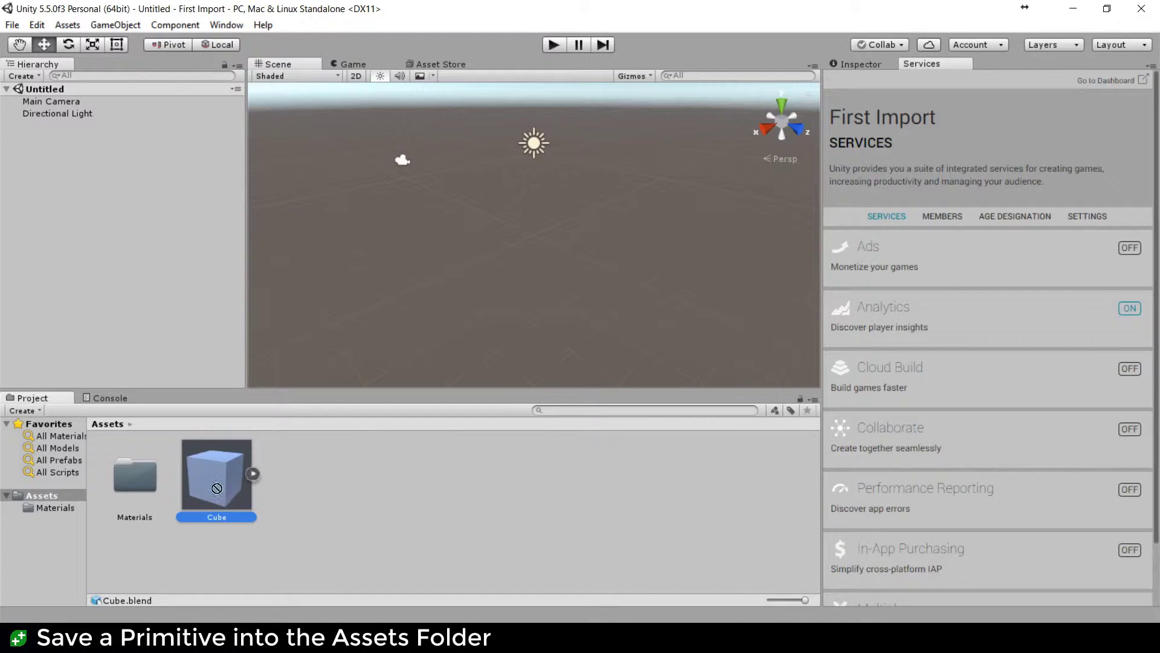
pyautogui.moveTo(216, 481); pyautogui.dragTo(97, 181)
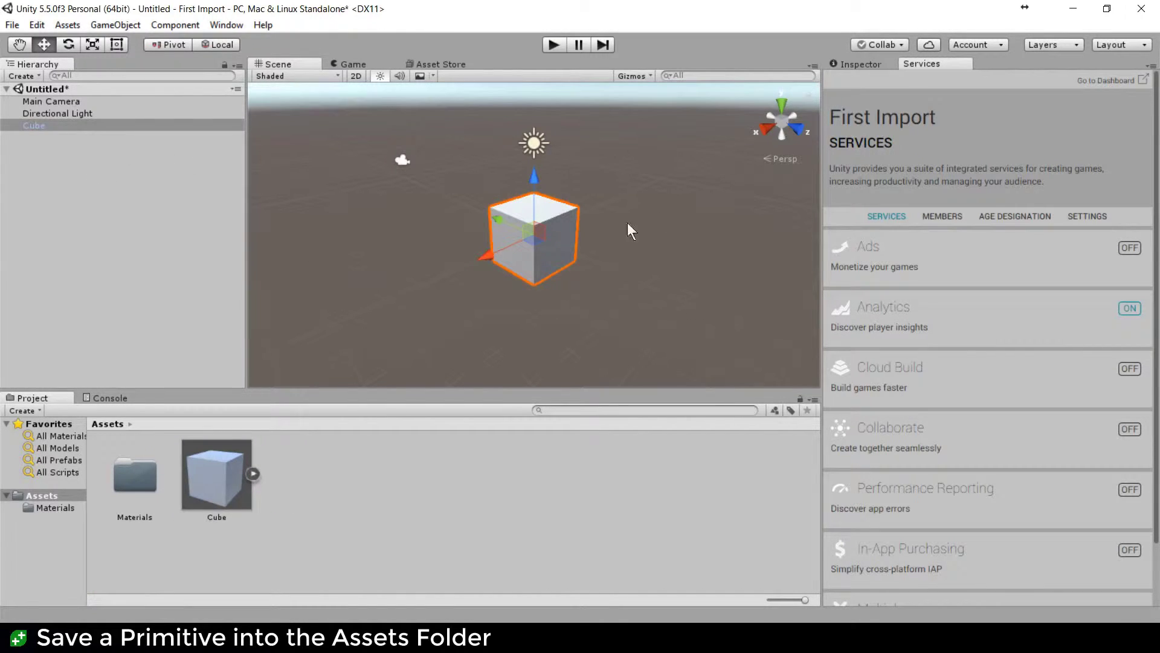
pyautogui.moveTo(480, 252); pyautogui.dragTo(531, 263)
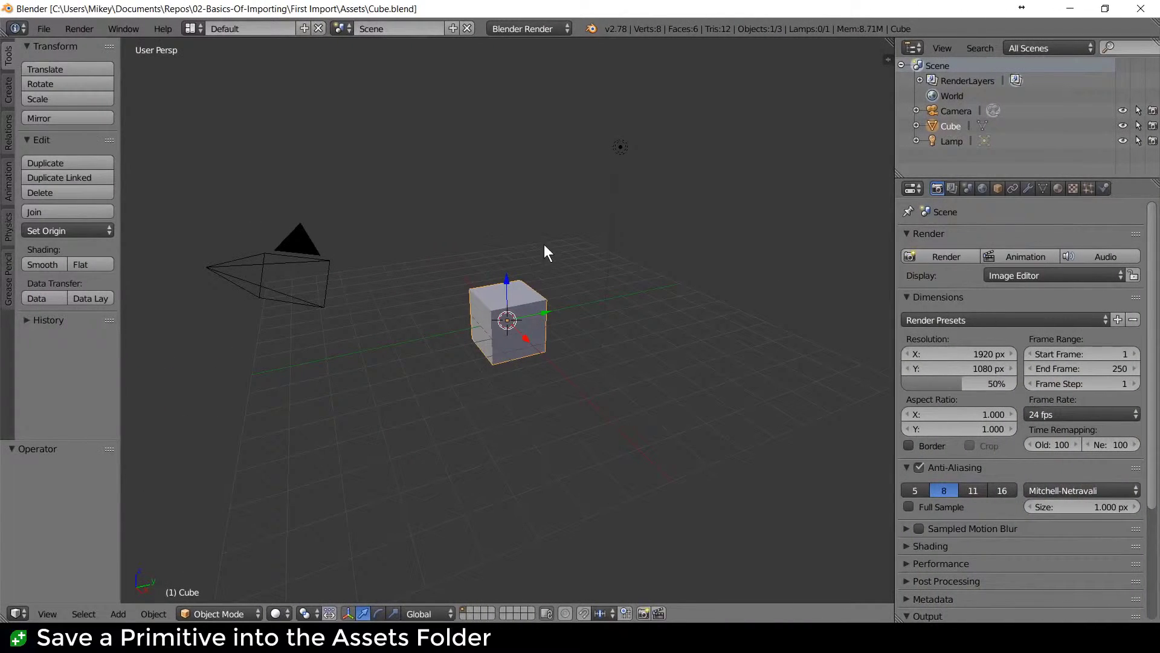
# - In Blender's Edit Mode, raise one top corner vertex of the cube about 3.87 along Z and save over Cube.blend
pyautogui.press('Tab')
pyautogui.rightClick(546, 299)
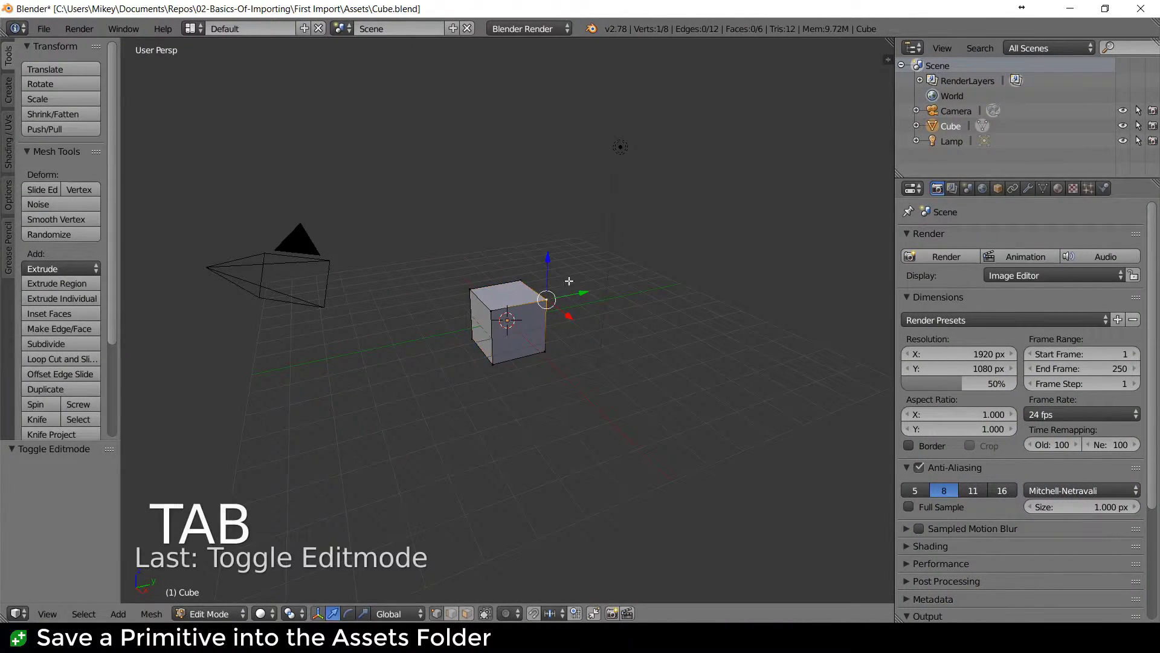
pyautogui.click(550, 177)
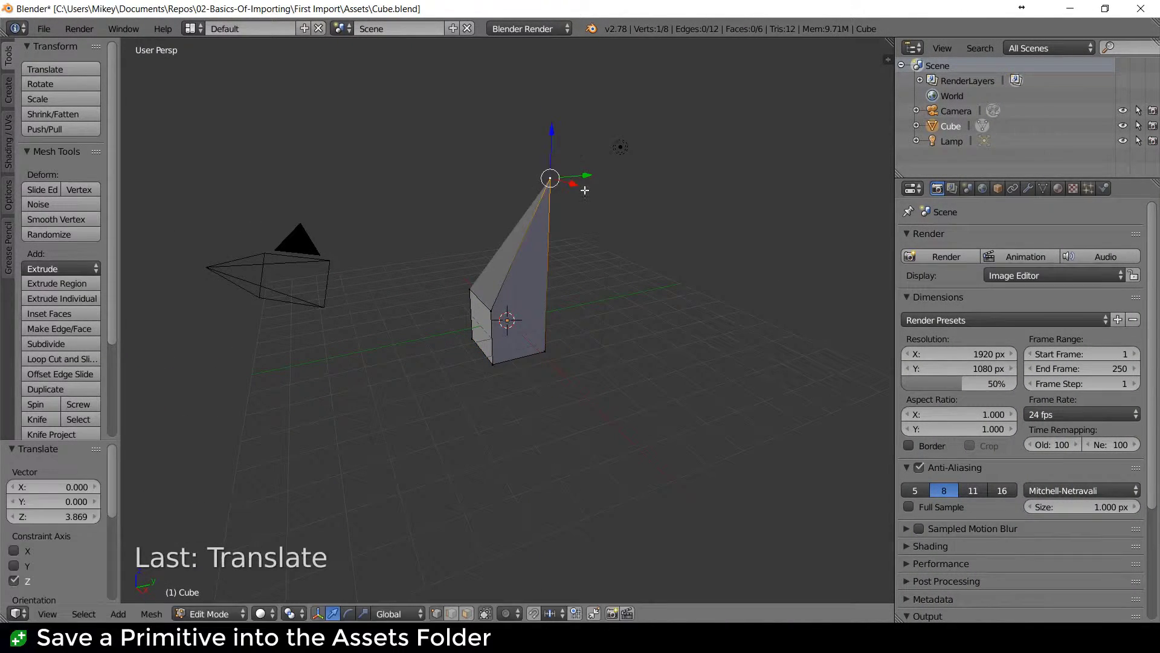
pyautogui.hotkey('ctrl', 's')
pyautogui.click(595, 218)
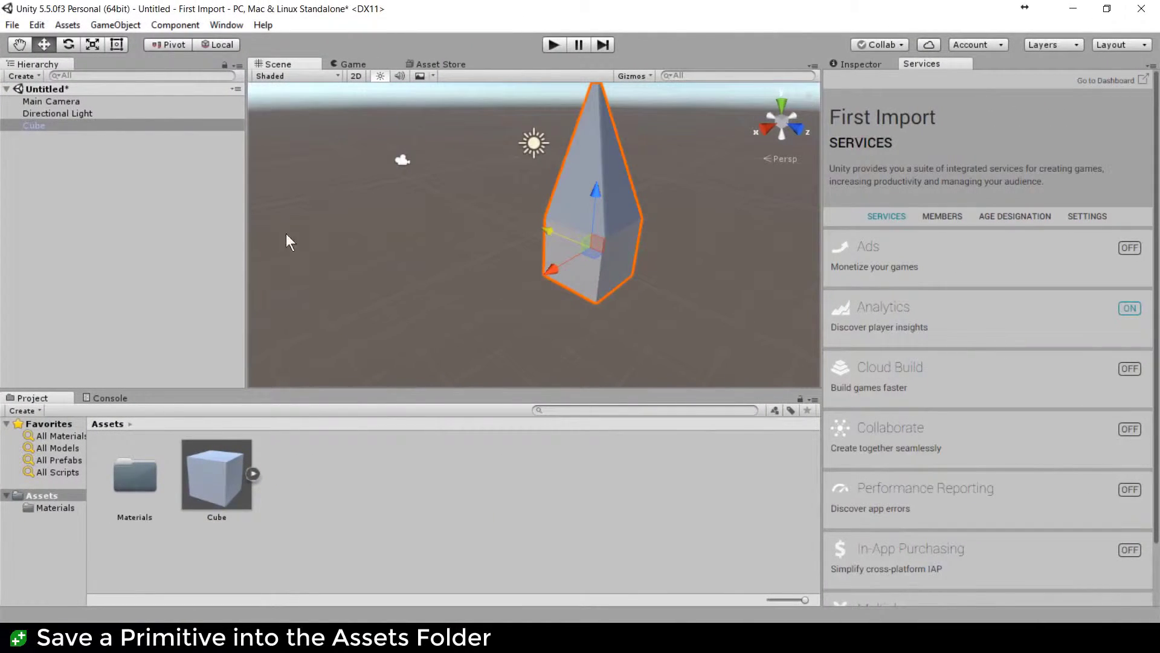
# - Examine the reshaped Cube model in the Unity scene from a higher angle
pyautogui.moveTo(378, 220); pyautogui.dragTo(338, 266, button='middle')
pyautogui.keyDown('alt'); pyautogui.moveTo(338, 266); pyautogui.dragTo(389, 285); pyautogui.keyUp('alt')
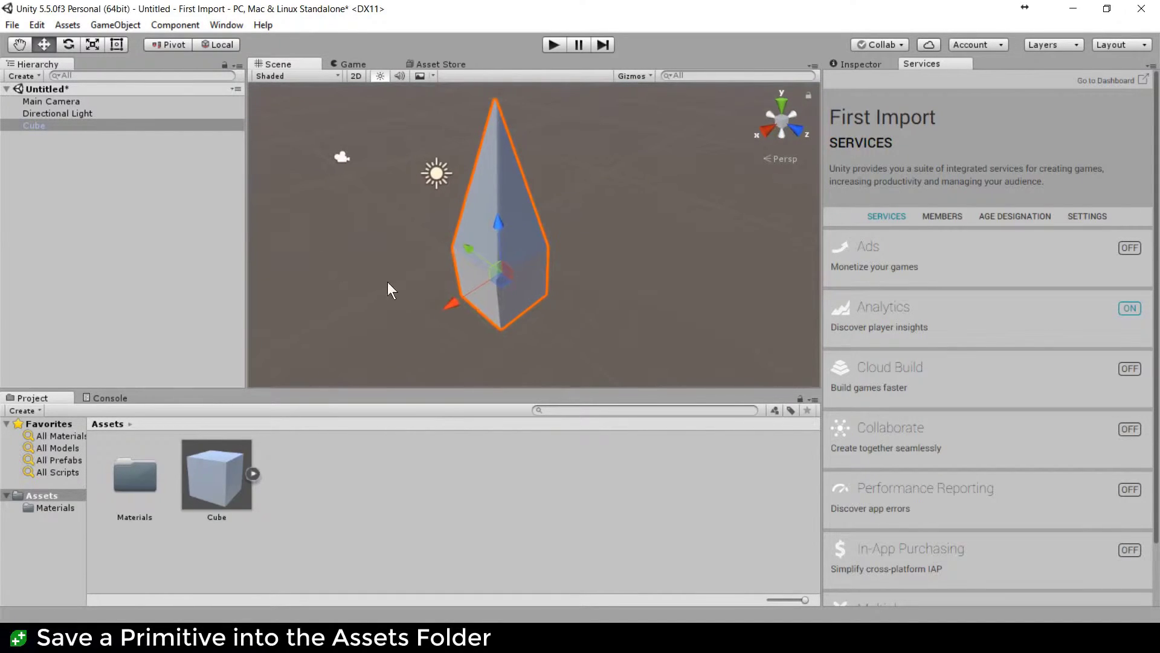
pyautogui.moveTo(389, 285); pyautogui.dragTo(479, 294, button='middle')
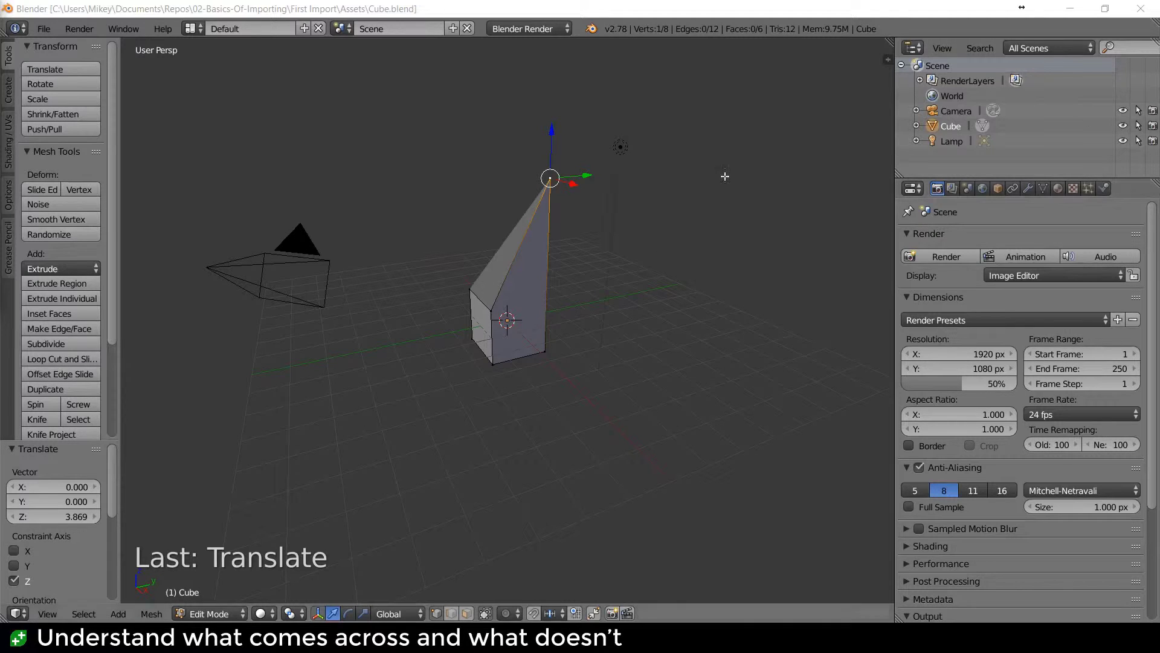
# - In Blender, return the cube to Object Mode and rename its material to Dark Stone
pyautogui.click(661, 260)
pyautogui.press('Tab')
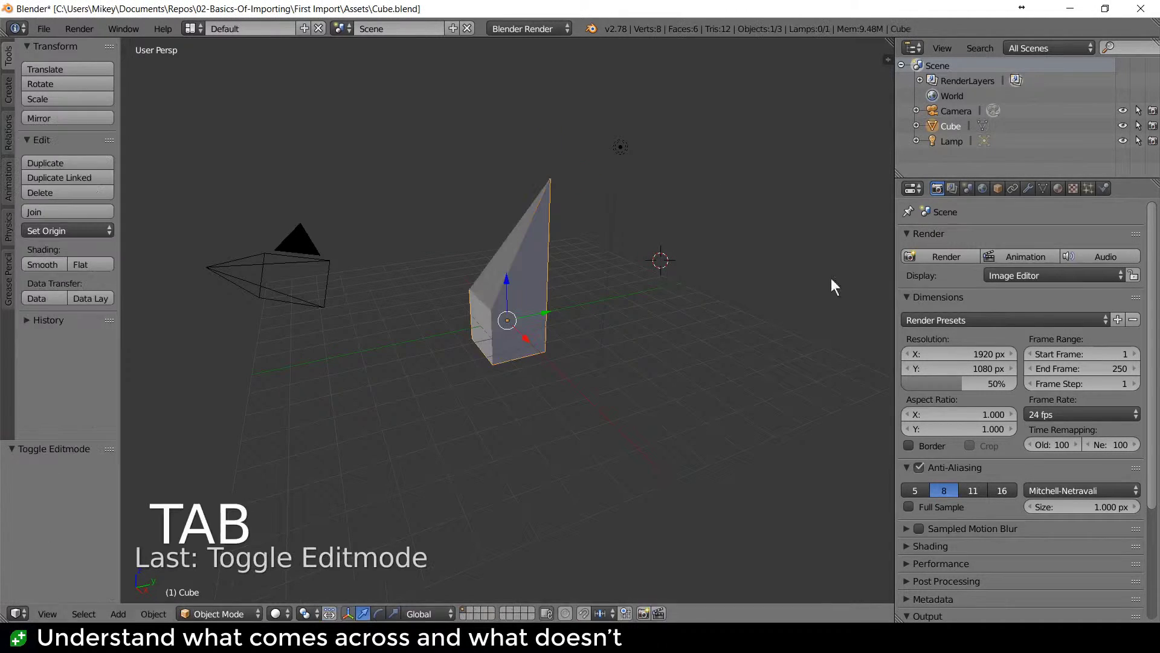
pyautogui.click(1058, 189)
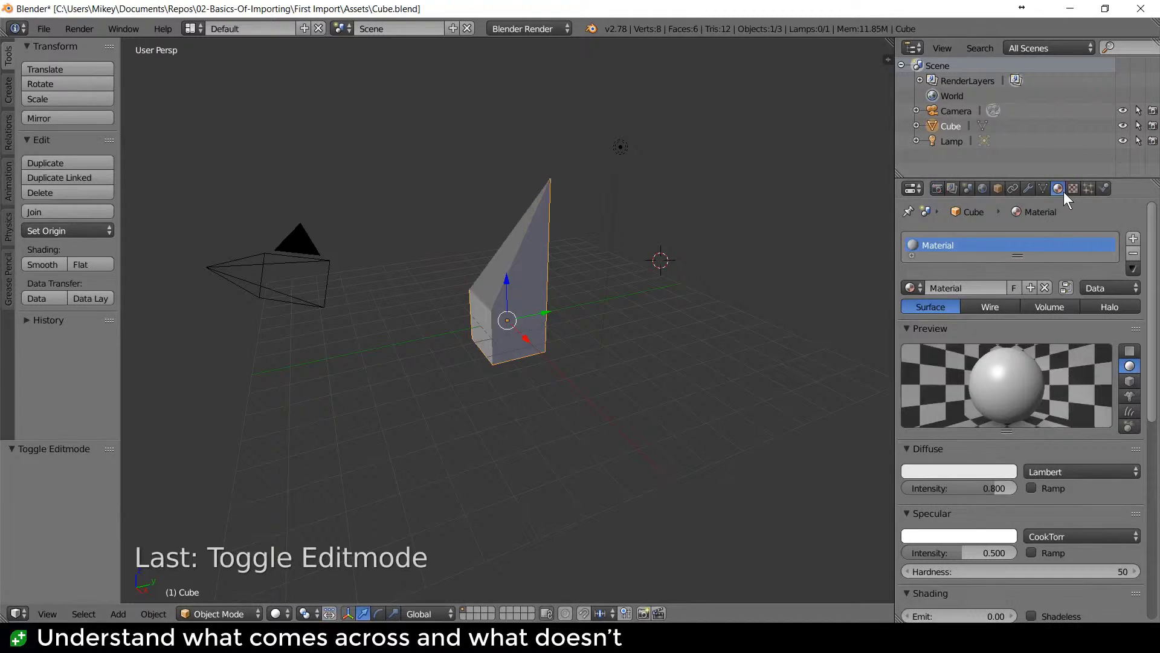
pyautogui.doubleClick(952, 246)
pyautogui.write('Dark Stone]#')
pyautogui.press('Return')
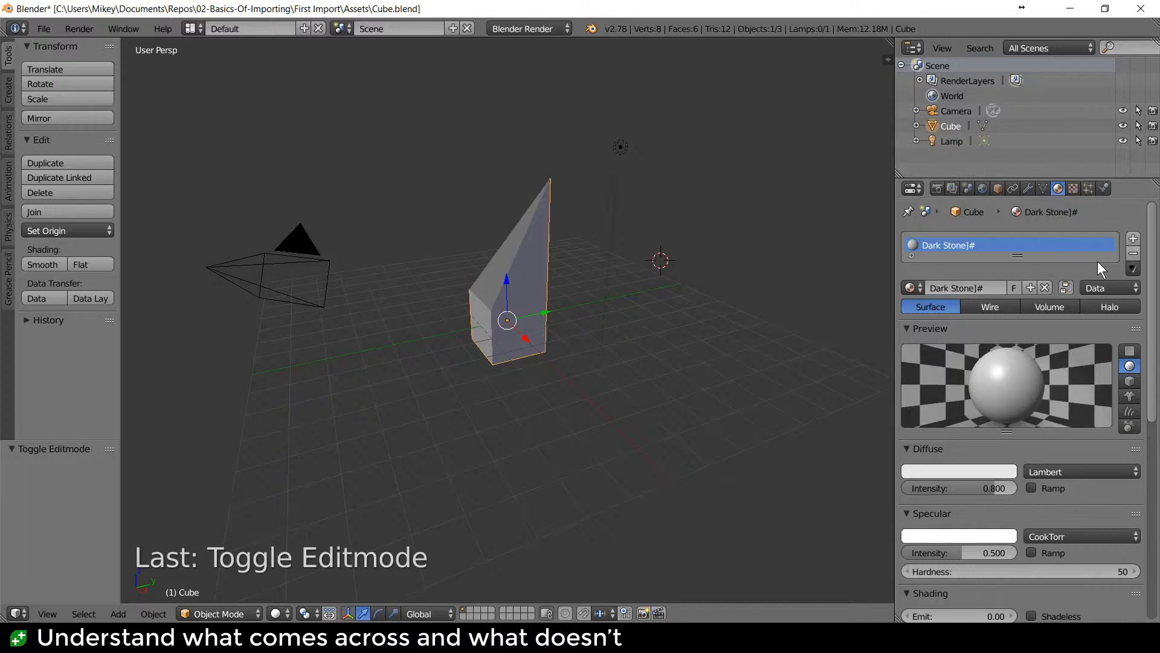
pyautogui.doubleClick(1000, 245)
pyautogui.press('BackSpace')
pyautogui.press('BackSpace')
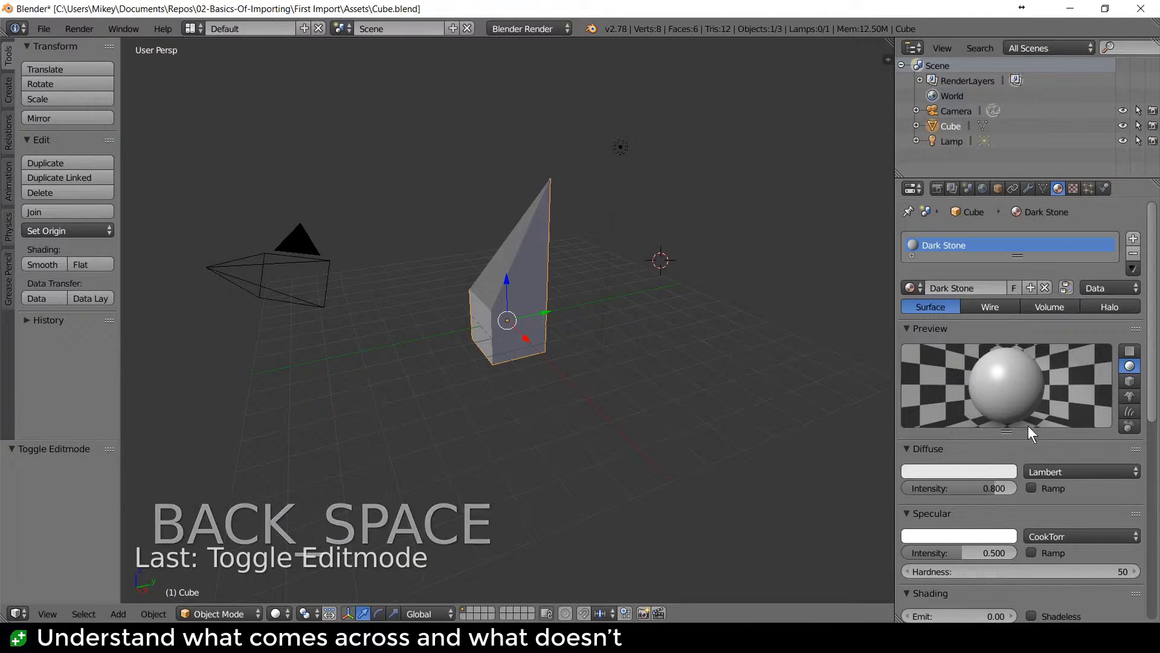
# - Darken the Dark Stone material's diffuse colour to a dark grey and save the file
pyautogui.click(980, 473)
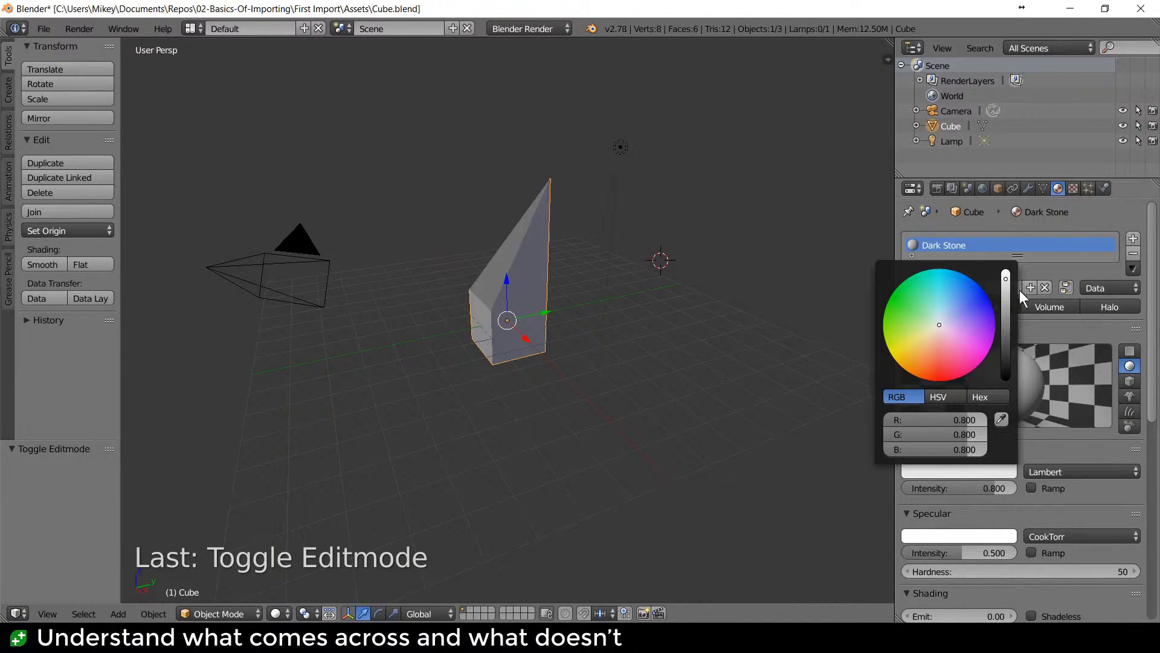
pyautogui.scroll(-14, 1020, 290)
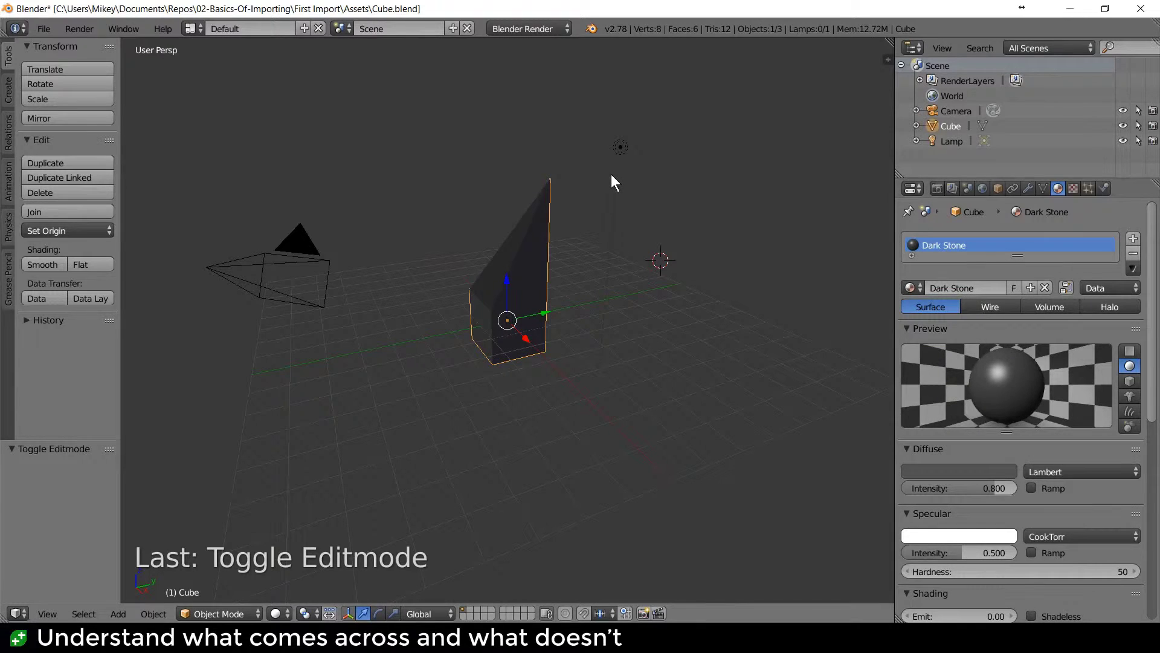
pyautogui.hotkey('ctrl', 's')
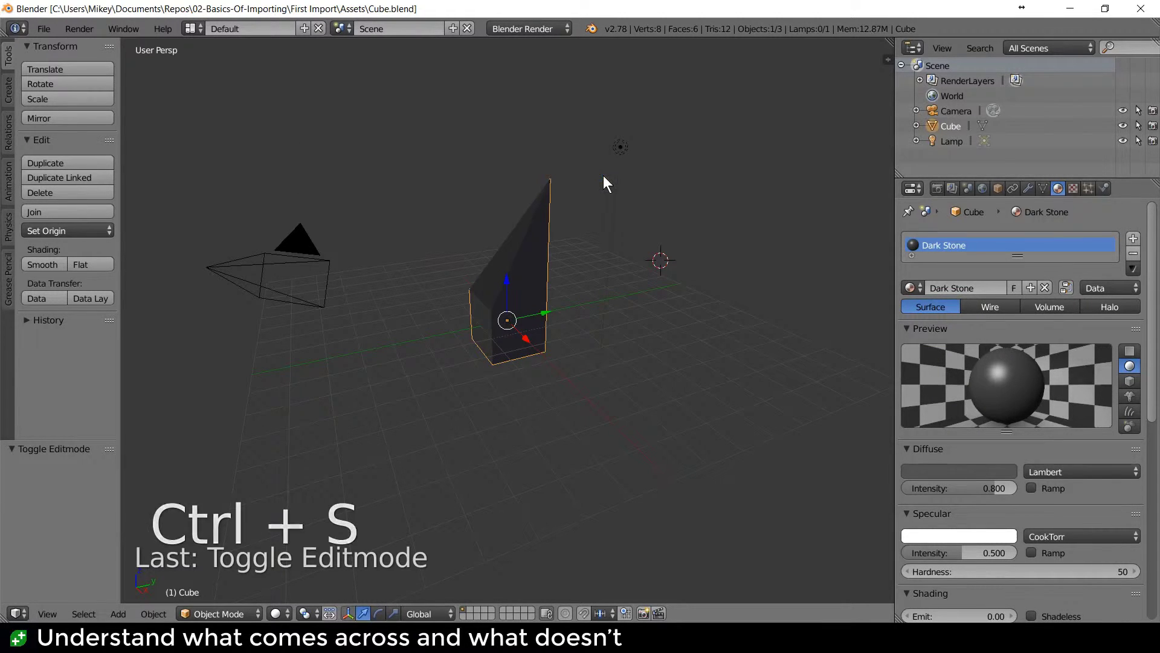
# - Switch to Unity and, from the Materials folder, apply Material to the scene's cube, followed by Dark_Stone again
pyautogui.press('ctrl+super')
pyautogui.hotkey('alt', 'Tab')
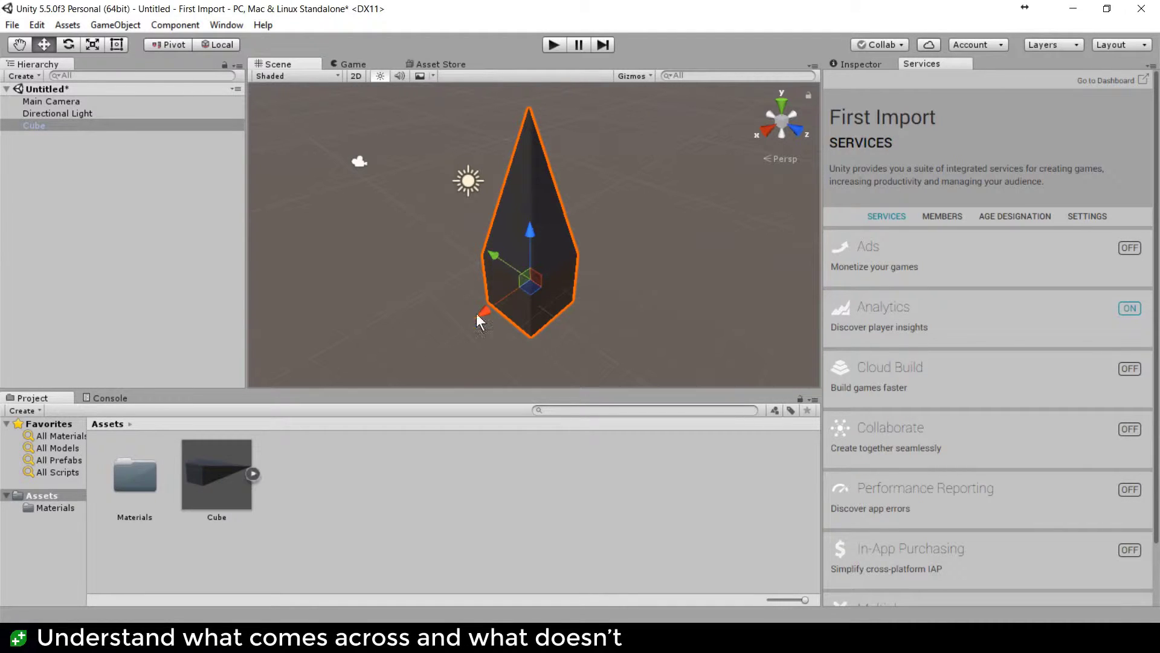
pyautogui.doubleClick(133, 472)
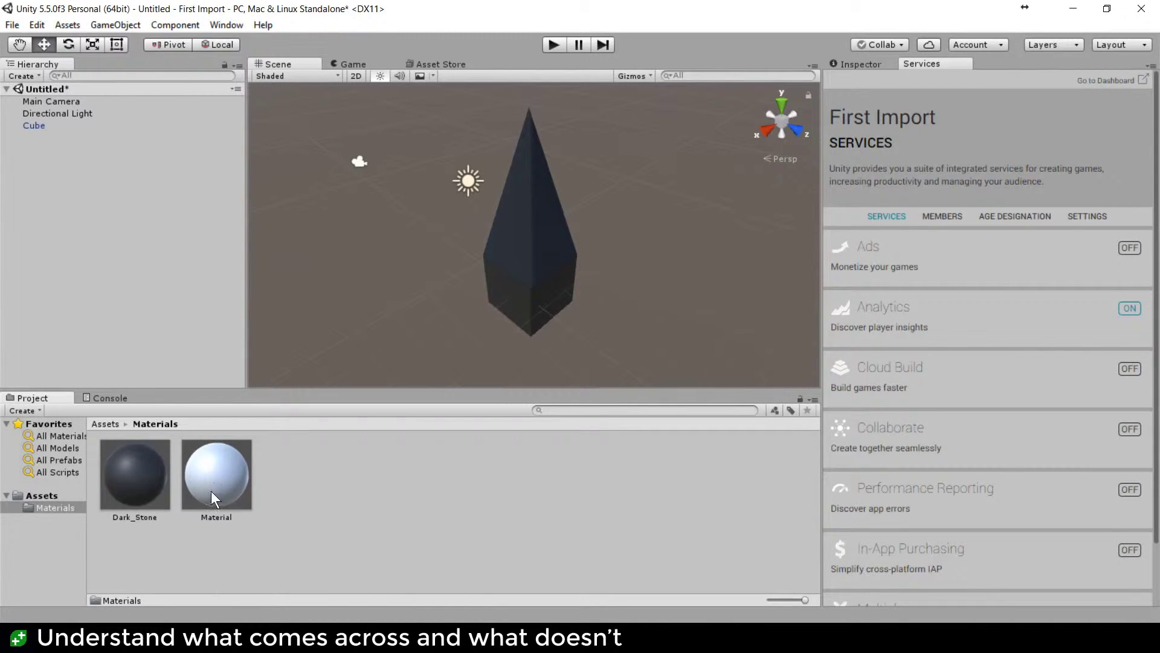
pyautogui.moveTo(211, 491); pyautogui.dragTo(536, 231)
pyautogui.moveTo(136, 491); pyautogui.dragTo(522, 250)
# - Switch to Blender, change the Dark Stone material's diffuse colour to dark green, and save over Cube.blend
pyautogui.moveTo(440, 638)
pyautogui.hotkey('alt', 'Tab')
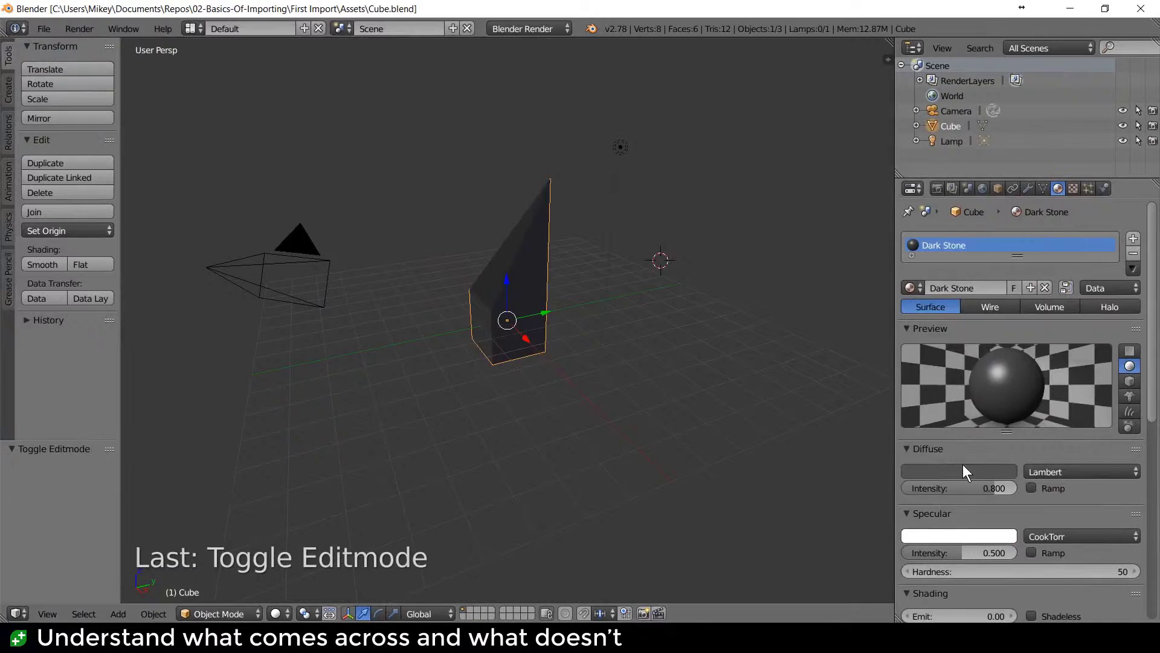
pyautogui.click(962, 470)
pyautogui.click(941, 327)
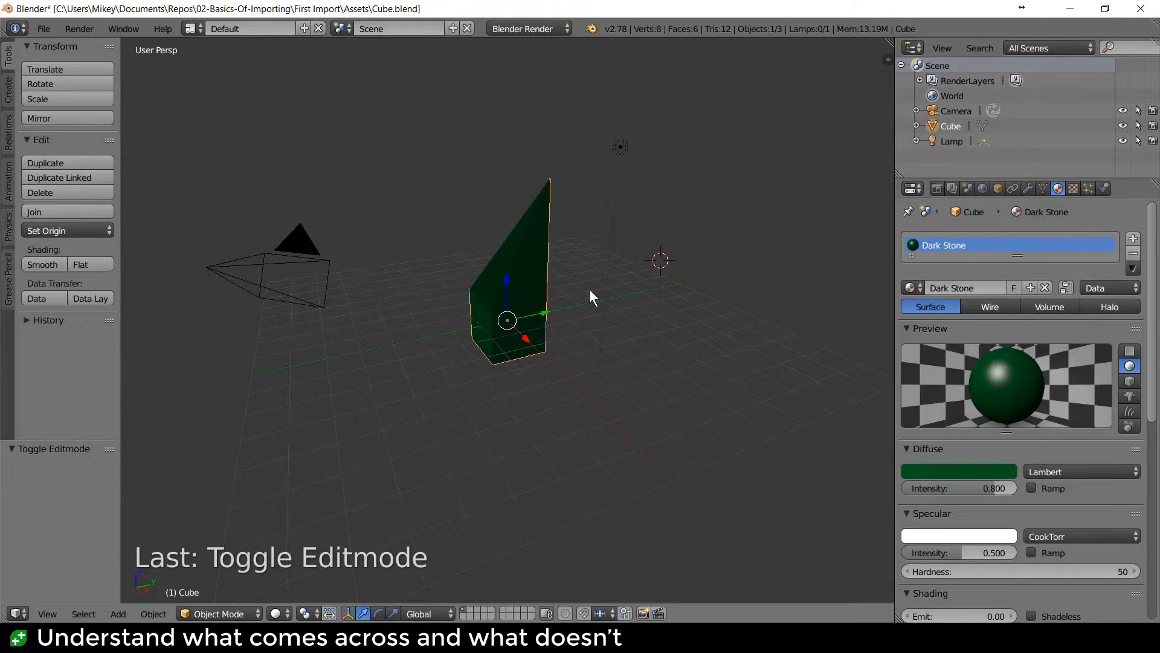
pyautogui.hotkey('ctrl', 's')
pyautogui.click(658, 257)
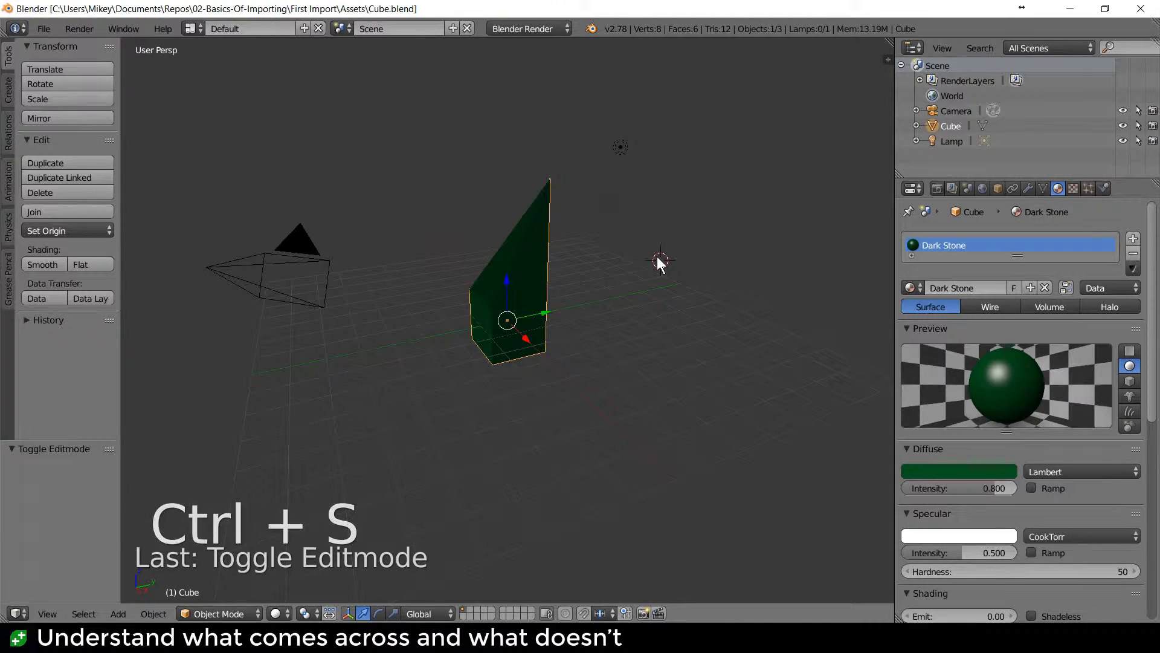
# - Check Unity briefly, save over Cube.blend once more in Blender, and return to Unity
pyautogui.press('ctrl+super')
pyautogui.hotkey('alt', 'Tab')
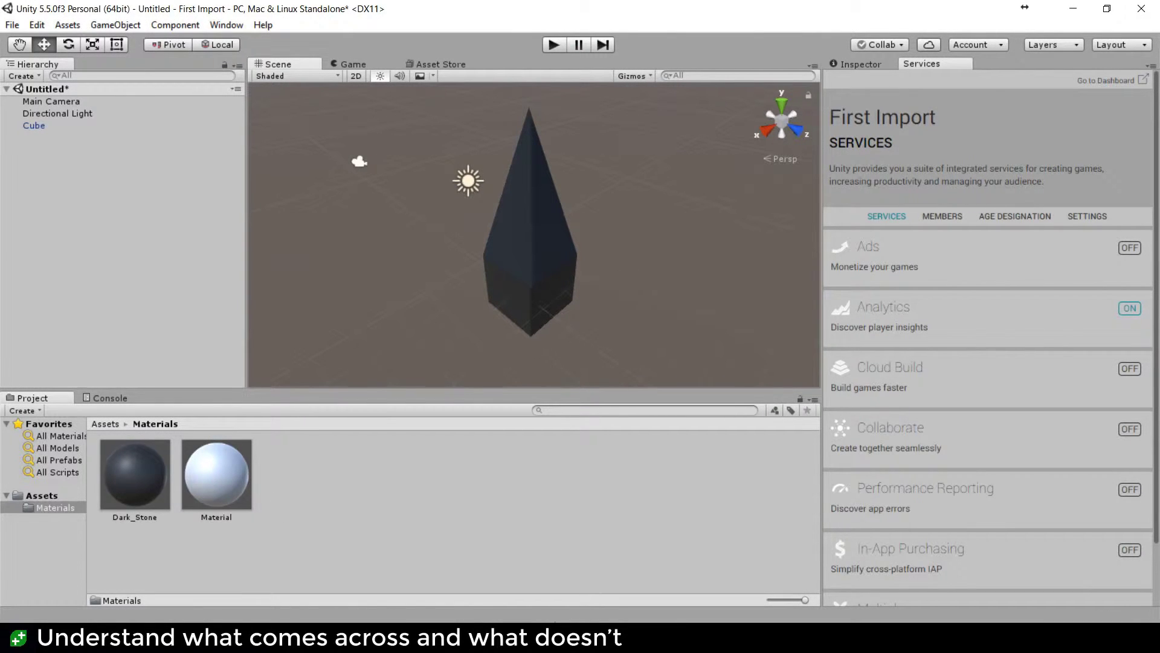
pyautogui.hotkey('alt', 'Tab')
pyautogui.hotkey('ctrl', 's')
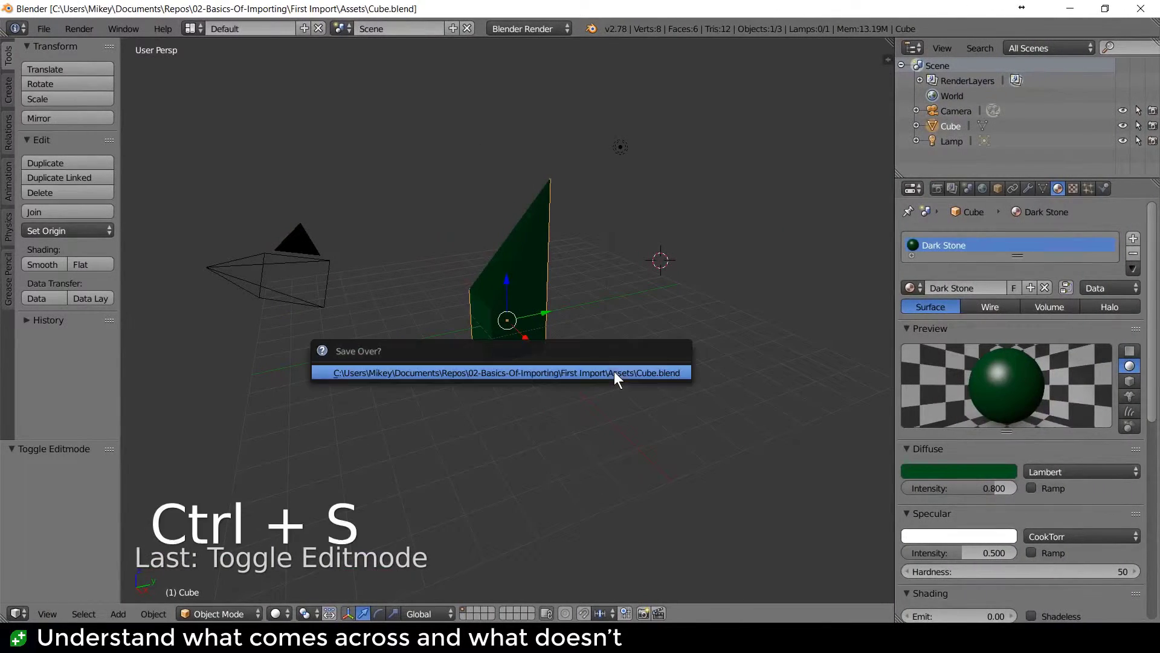
pyautogui.click(614, 371)
pyautogui.press('ctrl+super')
pyautogui.press('ctrl+super+Right')
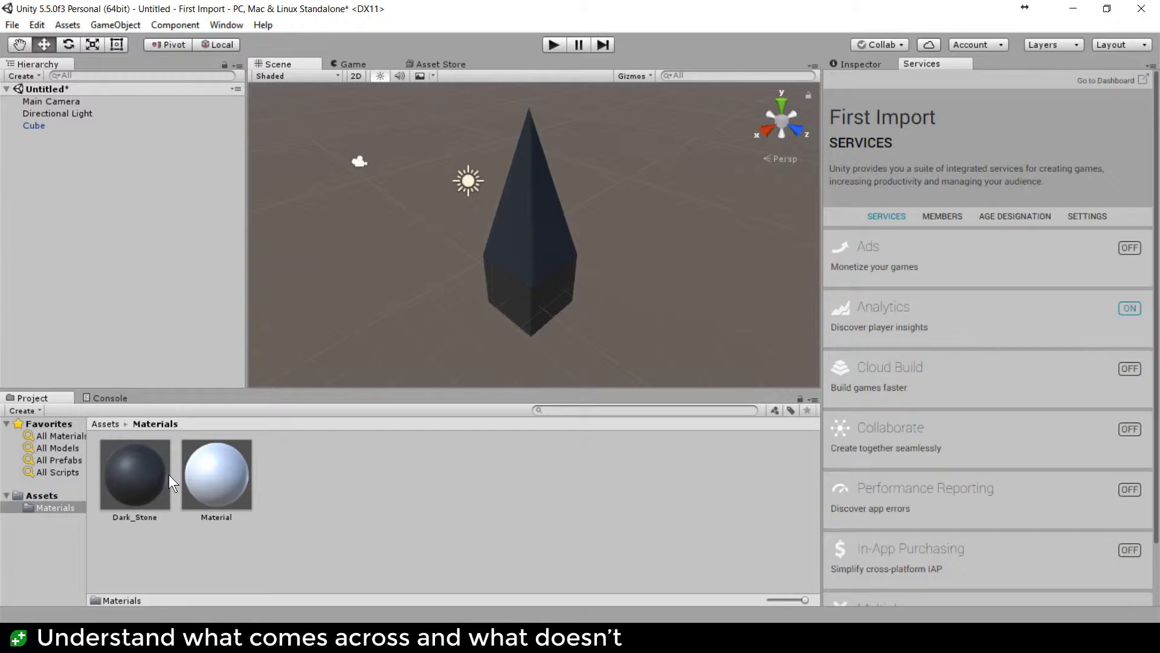
# - Check the Dark_Stone and Material assets in Unity's Materials folder, and go back up to the Assets folder
pyautogui.click(144, 491)
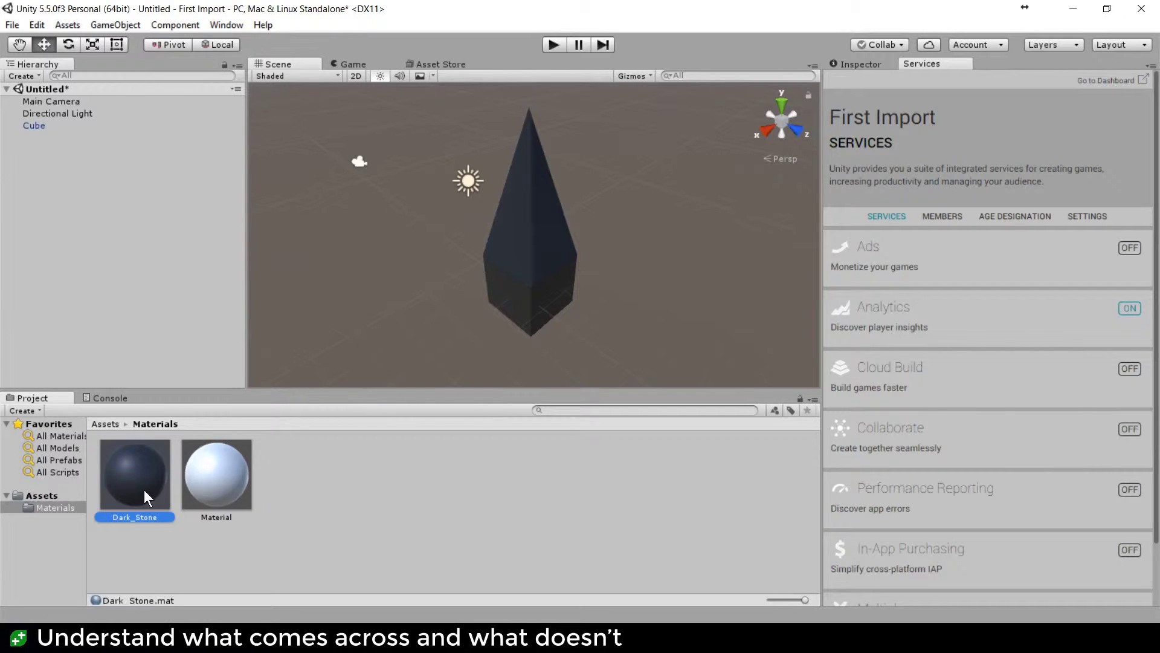
pyautogui.click(219, 484)
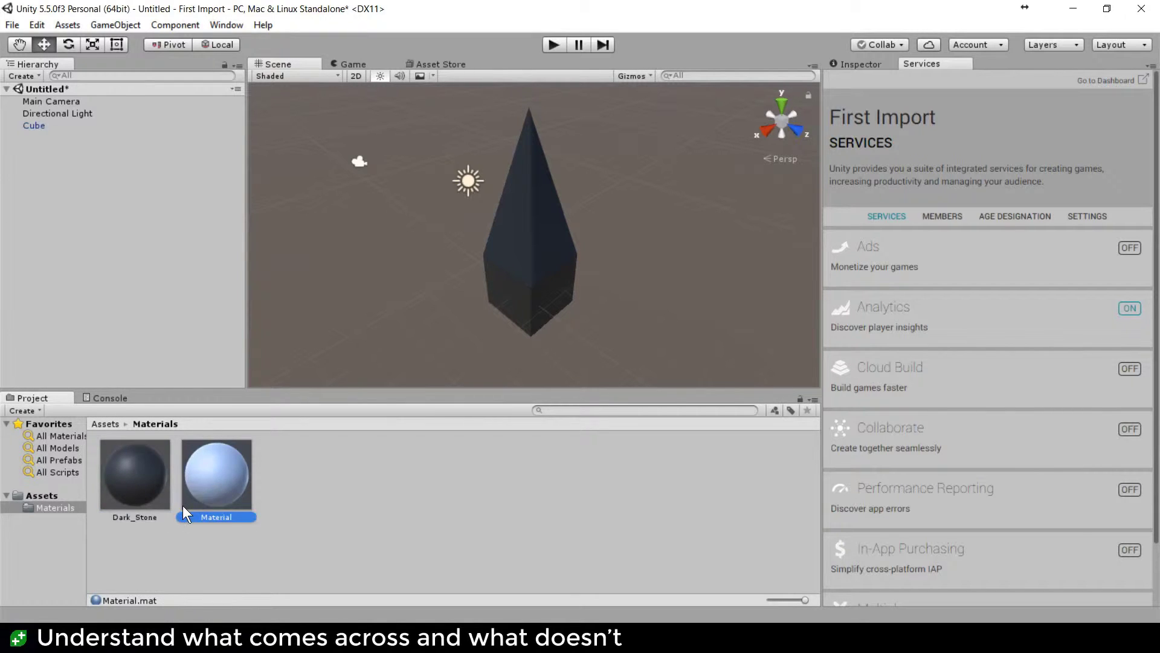
pyautogui.click(106, 424)
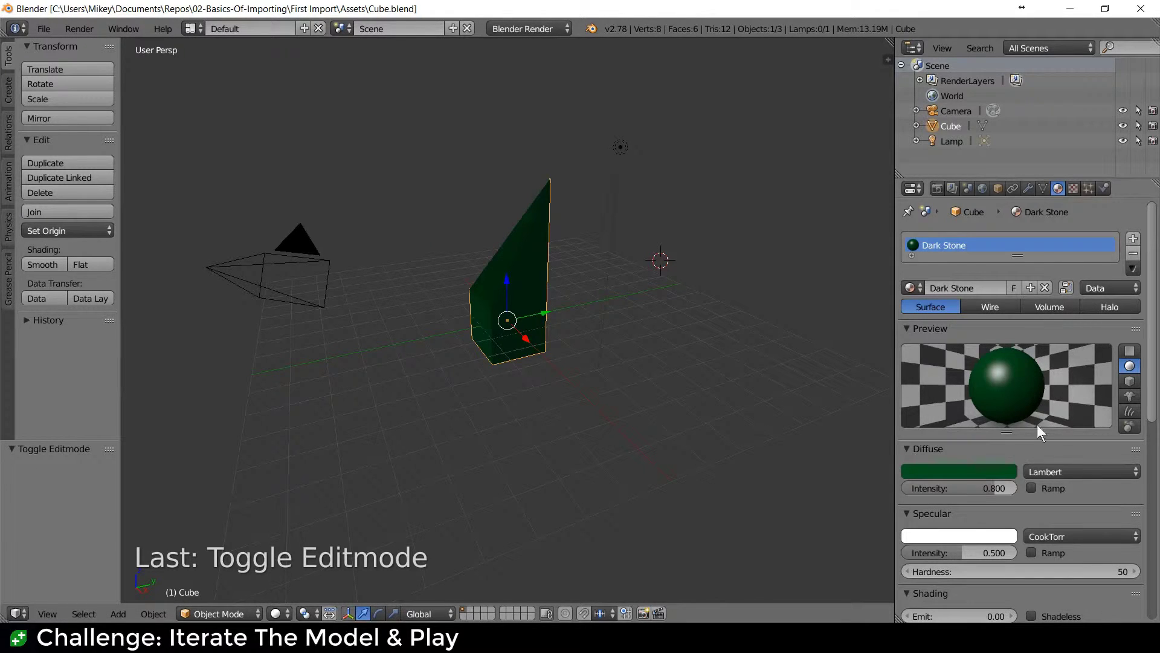
# - In Blender, rename the Dark Stone material as Dark Green and save the file
pyautogui.doubleClick(962, 244)
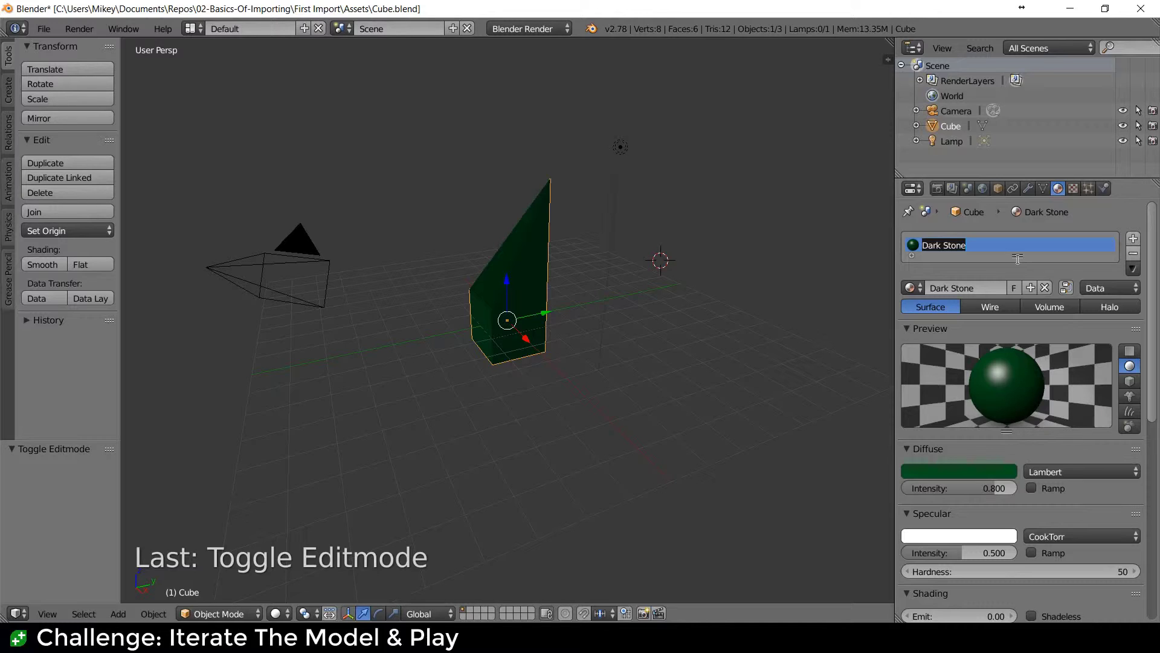
pyautogui.write('Dr')
pyautogui.write('rk Gren')
pyautogui.write('m')
pyautogui.press('Return')
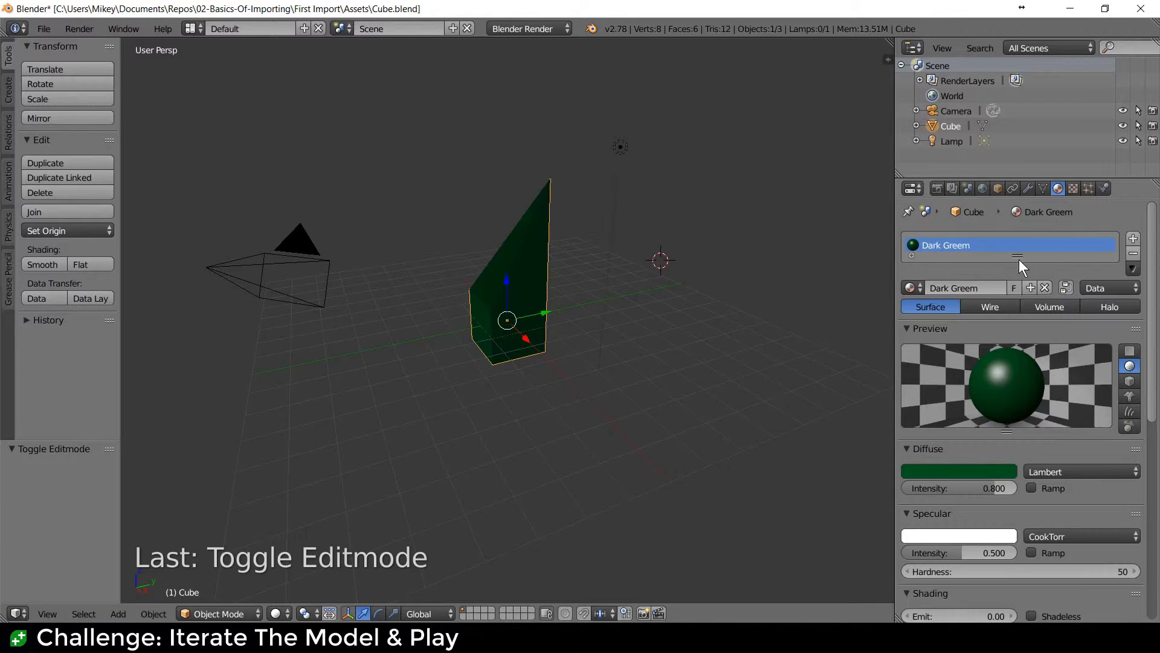
pyautogui.doubleClick(991, 249)
pyautogui.hotkey('ctrl', 's')
pyautogui.click(991, 248)
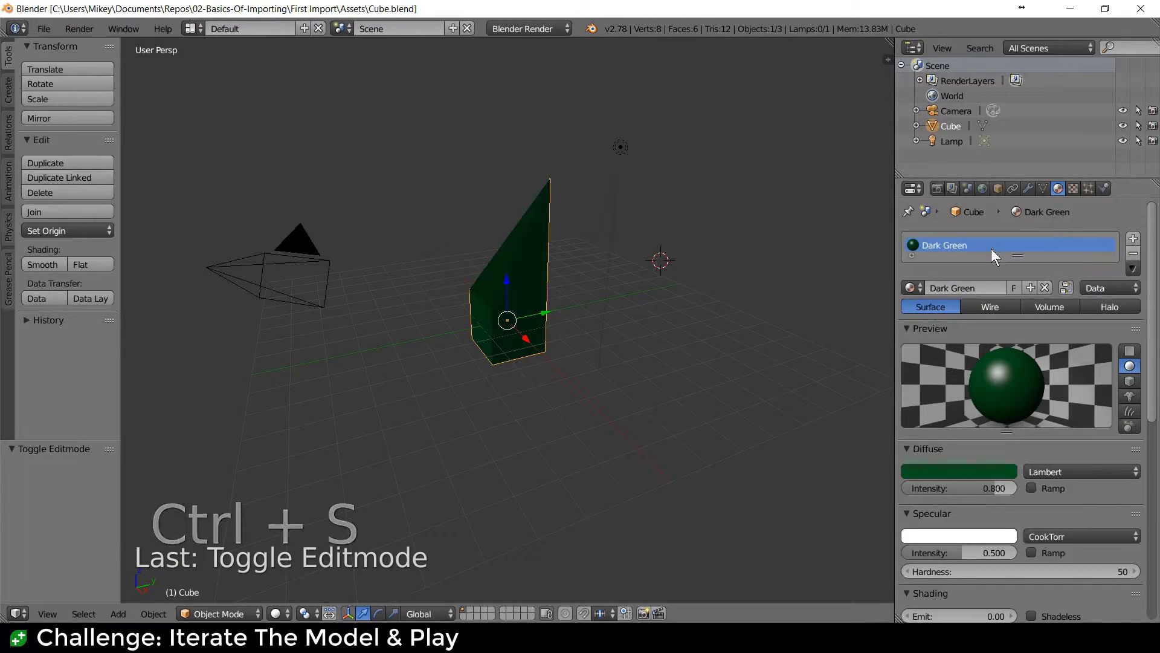
# - Switch to Unity, apply Dark_Green from the Materials folder to the scene's cube, and select Cube to inspect its properties
pyautogui.hotkey('alt', 'Tab')
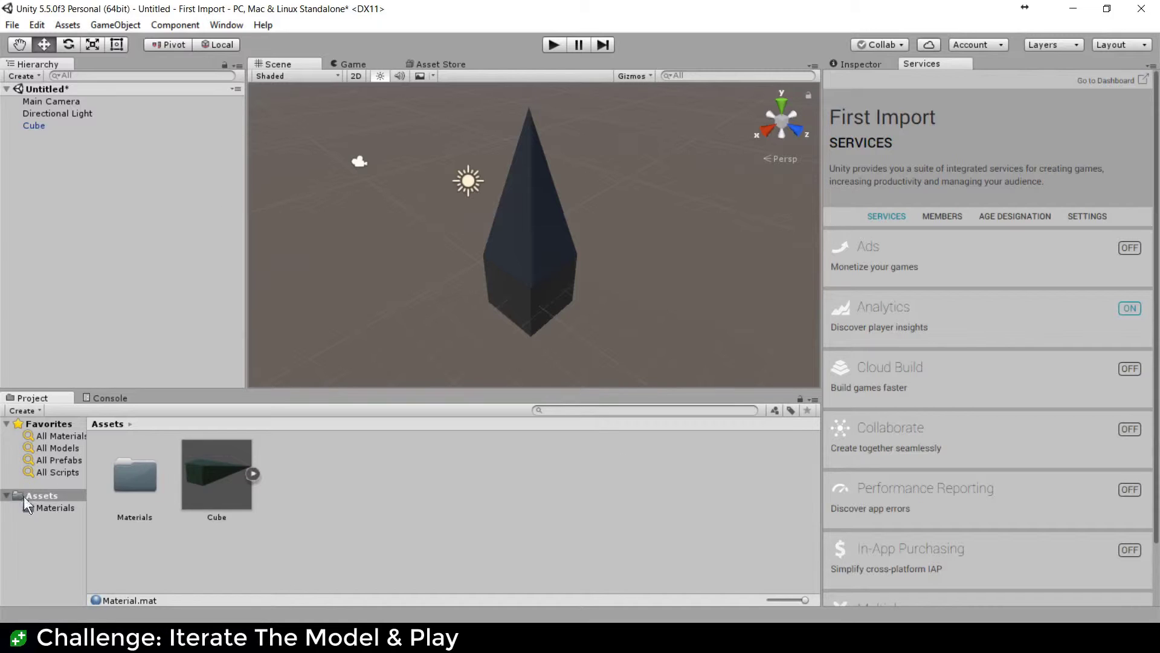
pyautogui.doubleClick(156, 475)
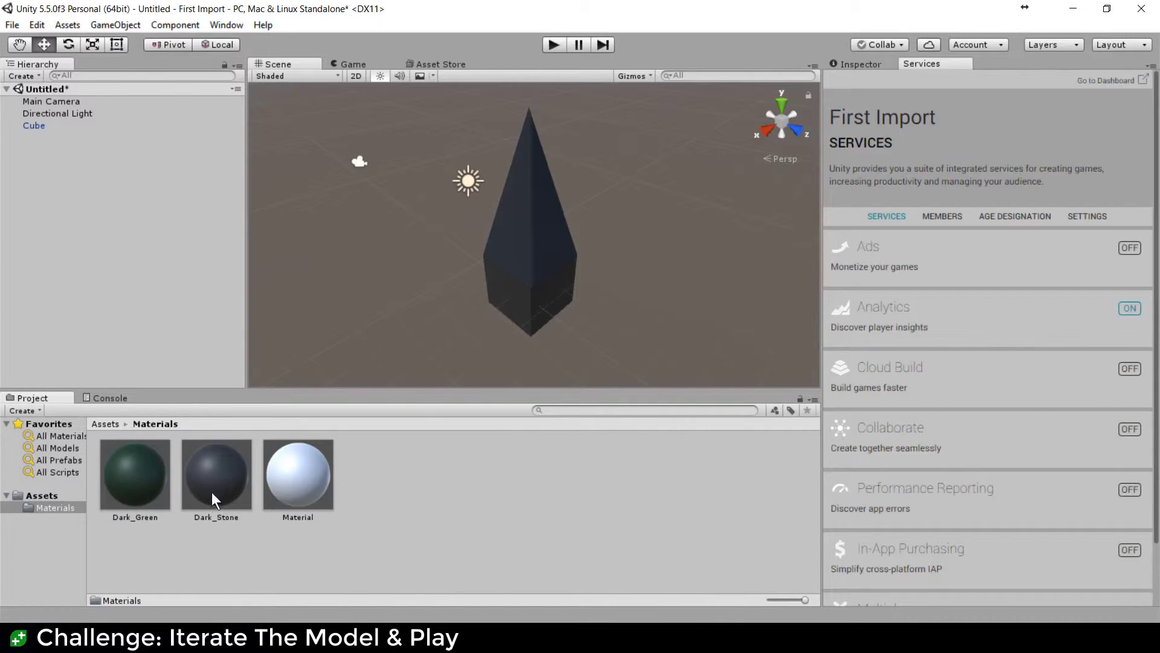
pyautogui.moveTo(129, 477); pyautogui.dragTo(545, 272)
pyautogui.click(847, 62)
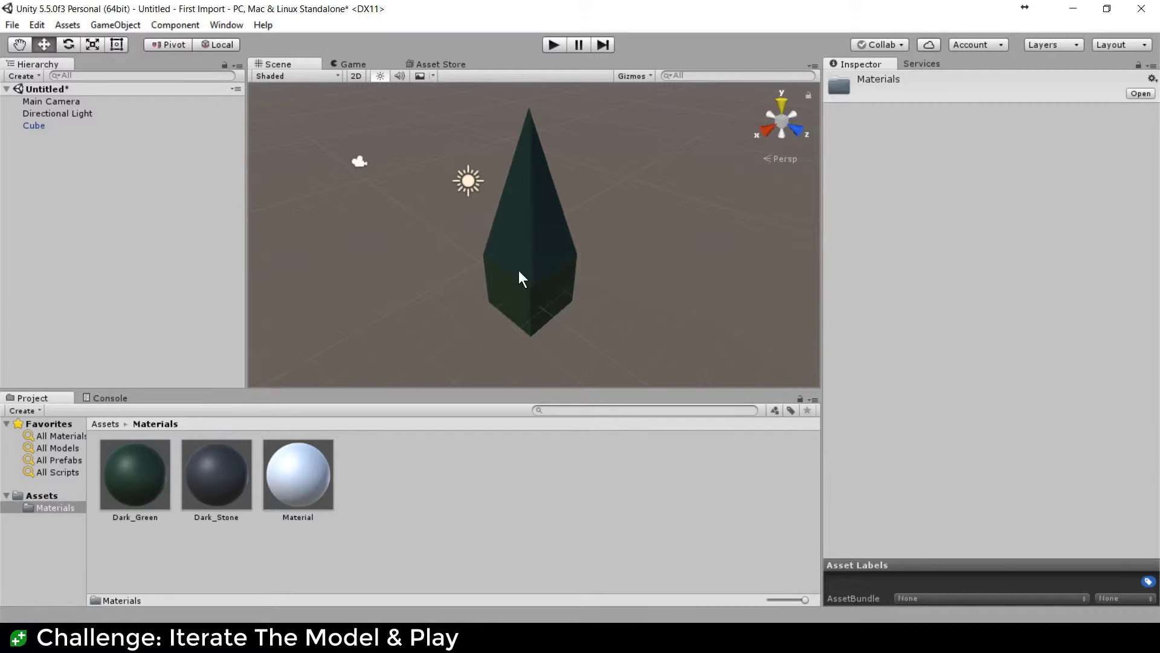
pyautogui.click(49, 124)
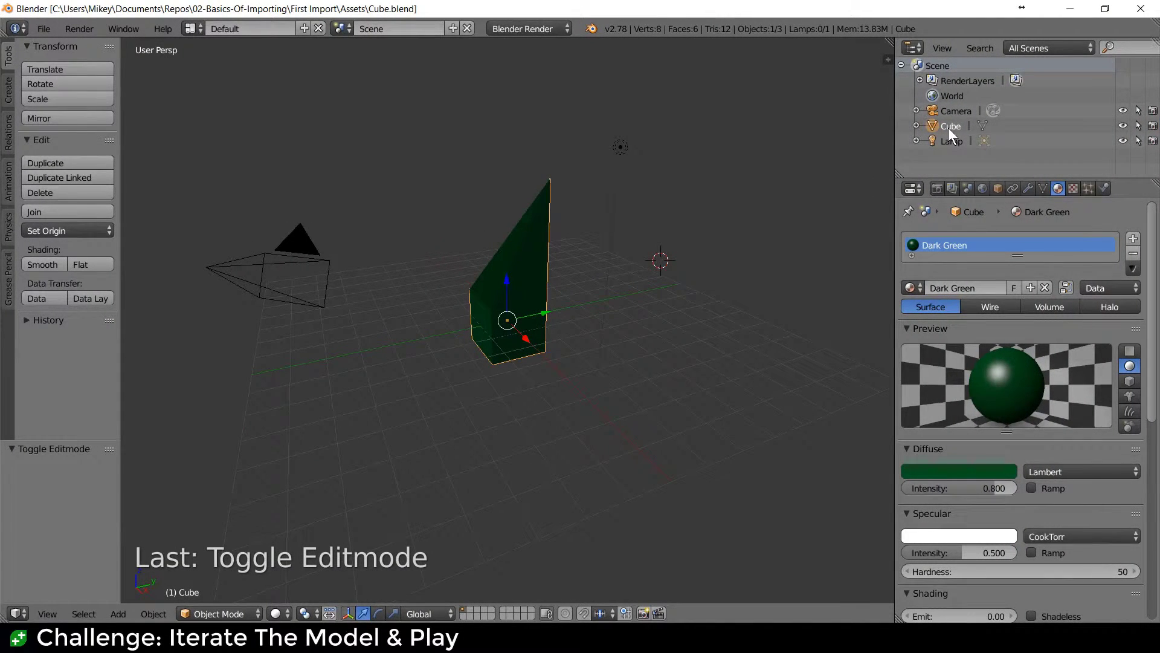
# - In Blender, rename the Cube object as PointyCube and save the file
pyautogui.doubleClick(949, 129)
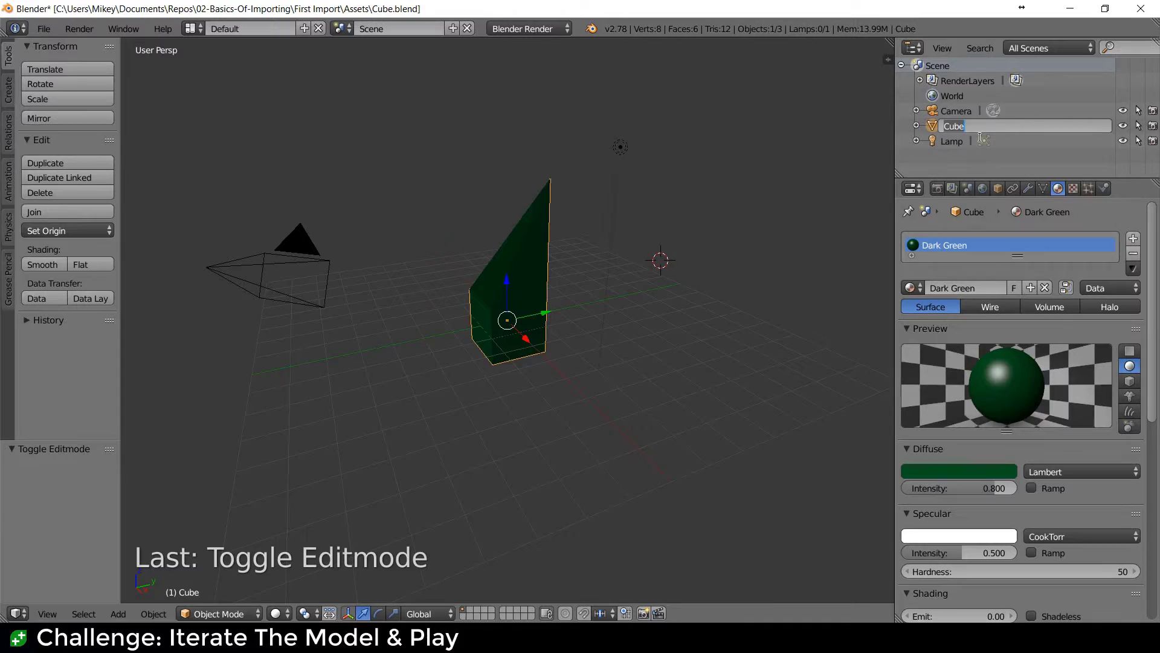
pyautogui.press('Home')
pyautogui.write('Pointy')
pyautogui.press('Return')
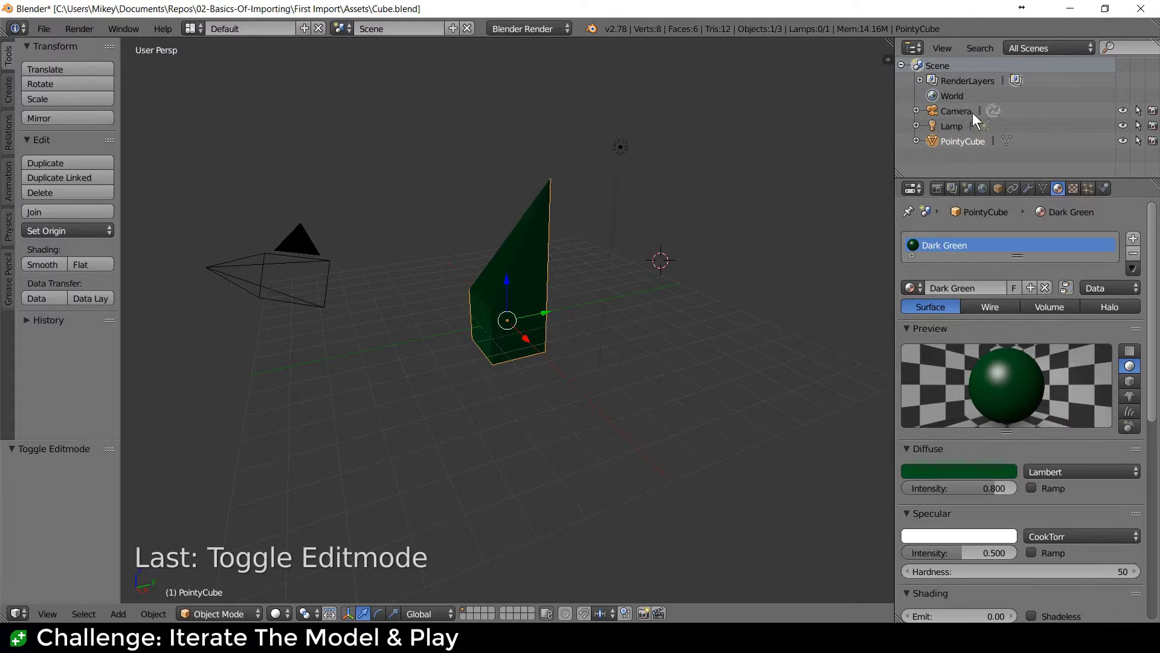
pyautogui.hotkey('ctrl', 's')
pyautogui.click(750, 169)
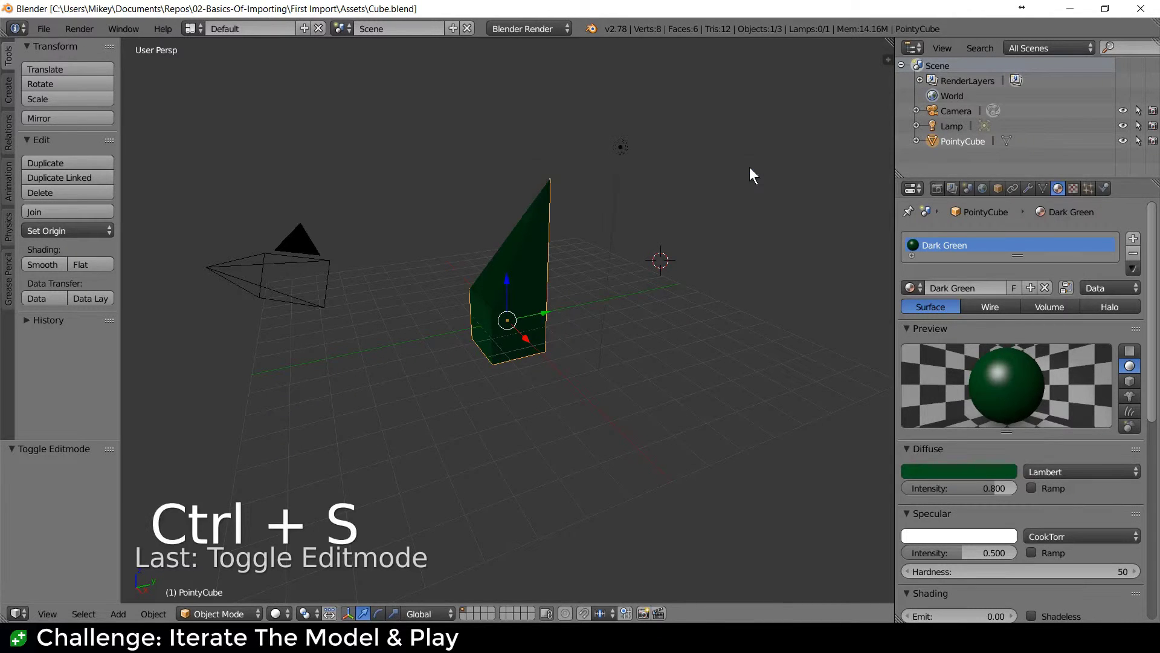
# - Switch to Unity and expand the Cube model in the Assets folder to check its mesh name
pyautogui.hotkey('alt', 'Tab')
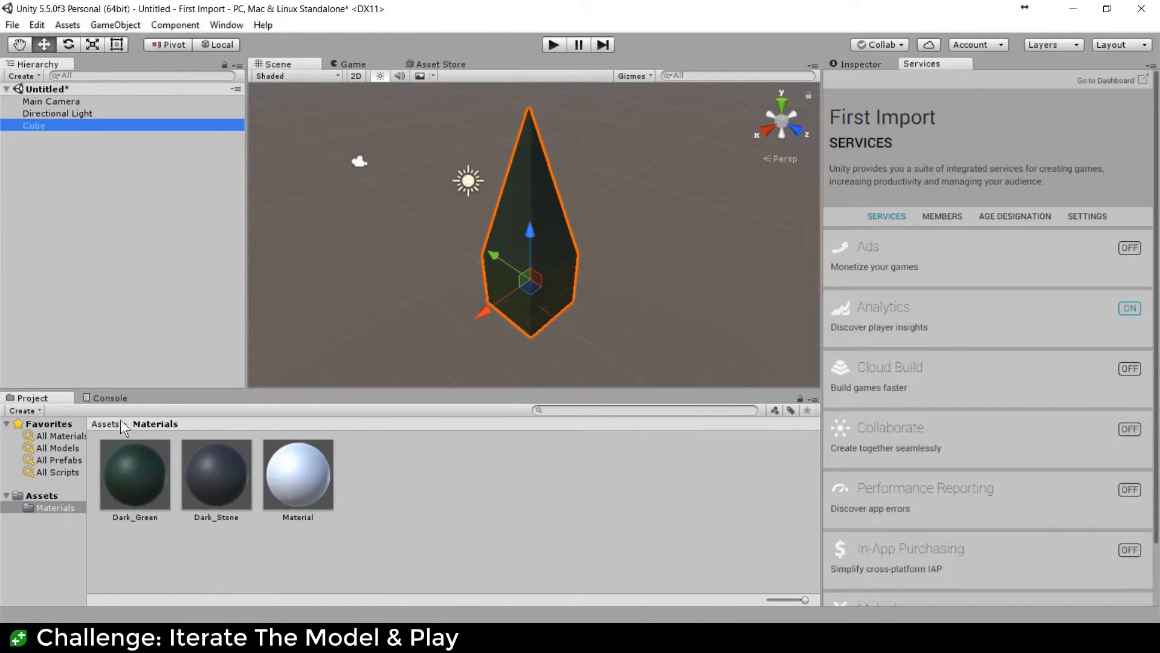
pyautogui.click(117, 423)
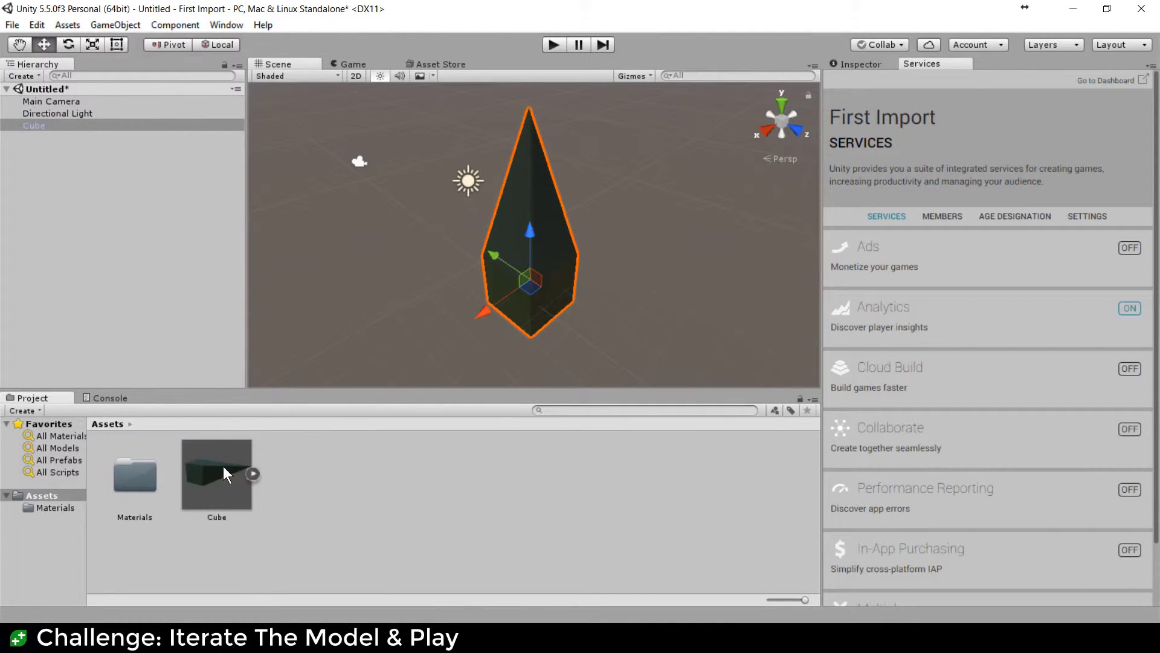
pyautogui.click(253, 475)
pyautogui.click(317, 483)
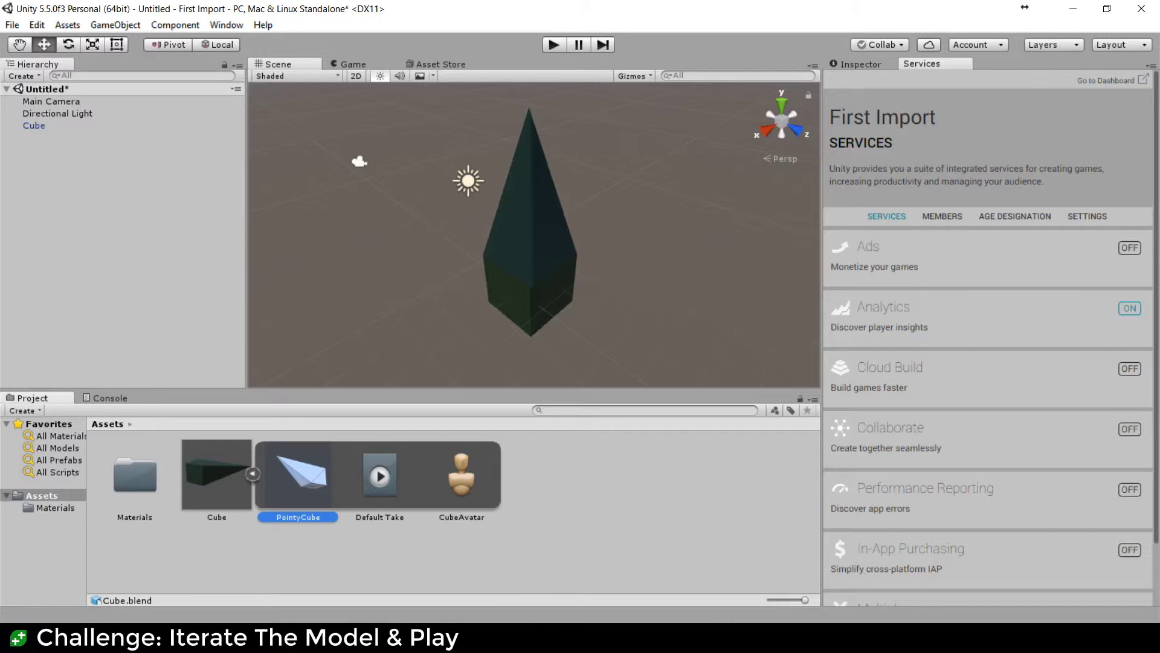
# - Rename the Cube model file in the Assets folder as PointyCube
pyautogui.click(216, 488)
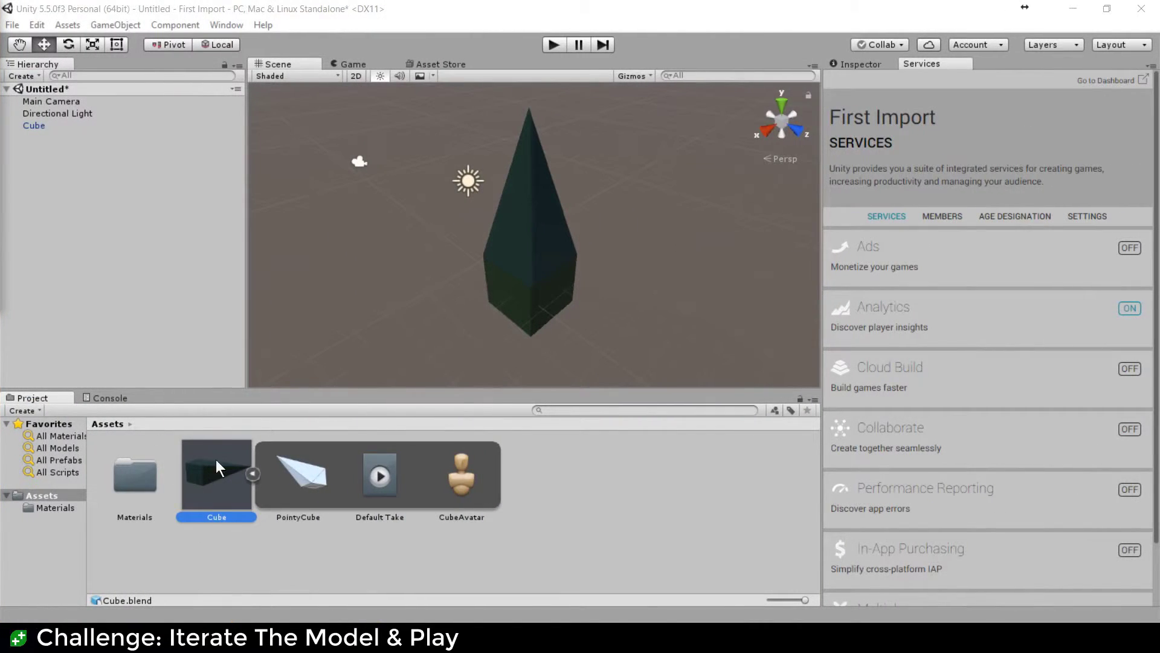
pyautogui.click(206, 516)
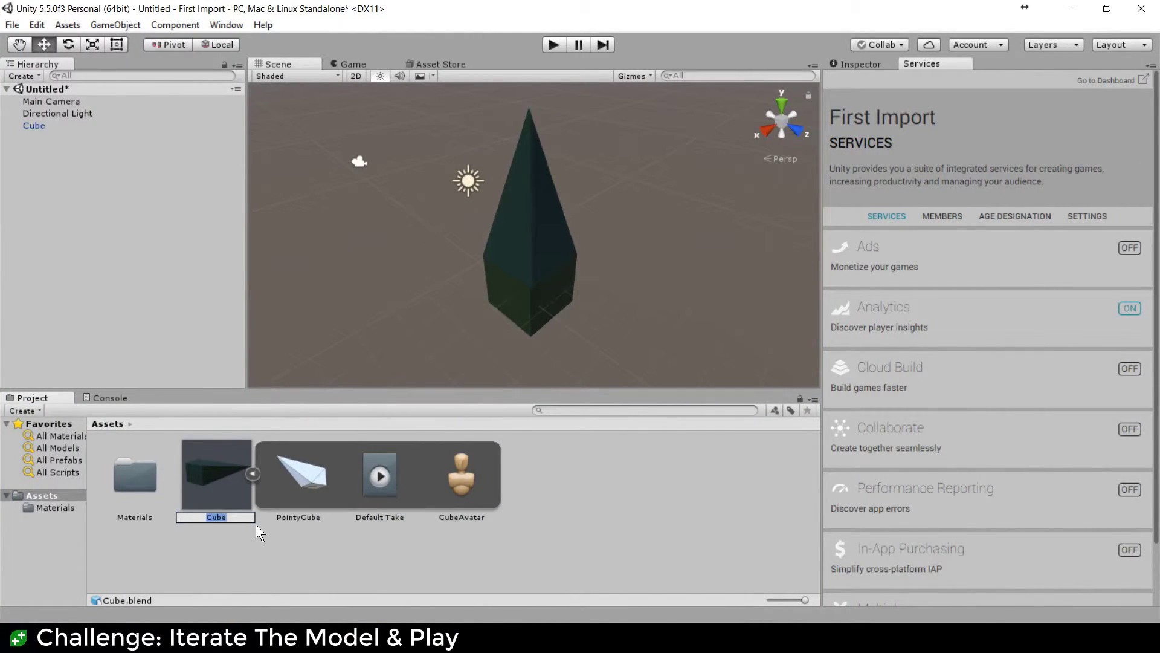
pyautogui.press('Home')
pyautogui.write('Pointy')
pyautogui.press('Return')
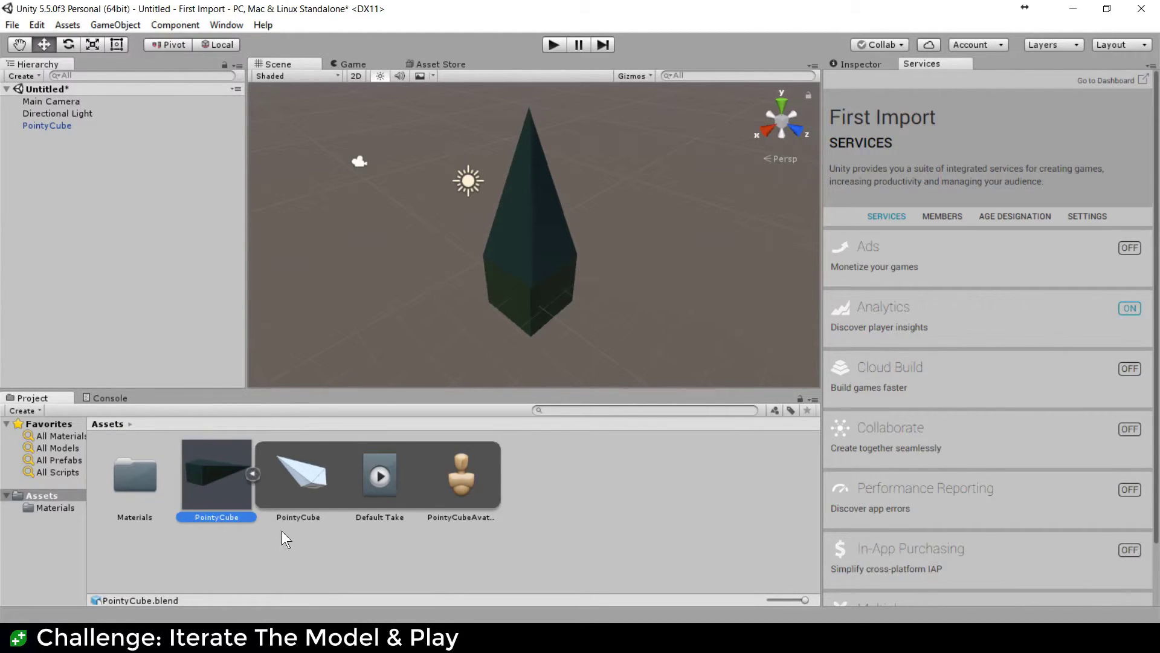
# - Examine the Default Take animation and the avatar contained in the PointyCube model
pyautogui.doubleClick(252, 475)
pyautogui.click(392, 477)
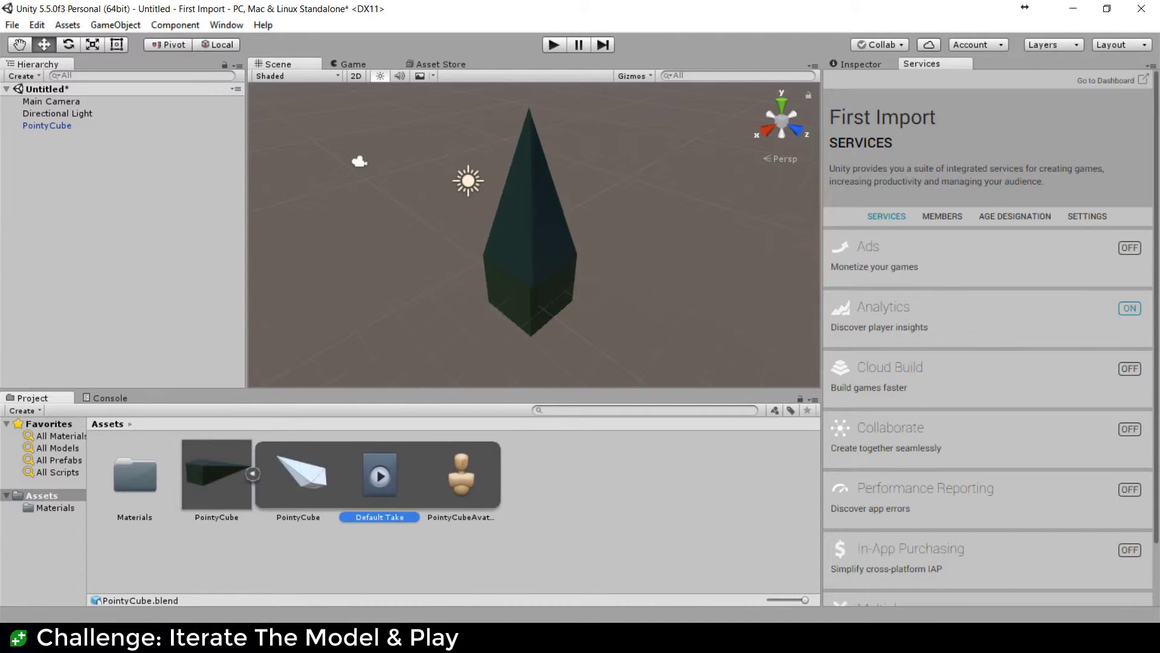
pyautogui.click(478, 479)
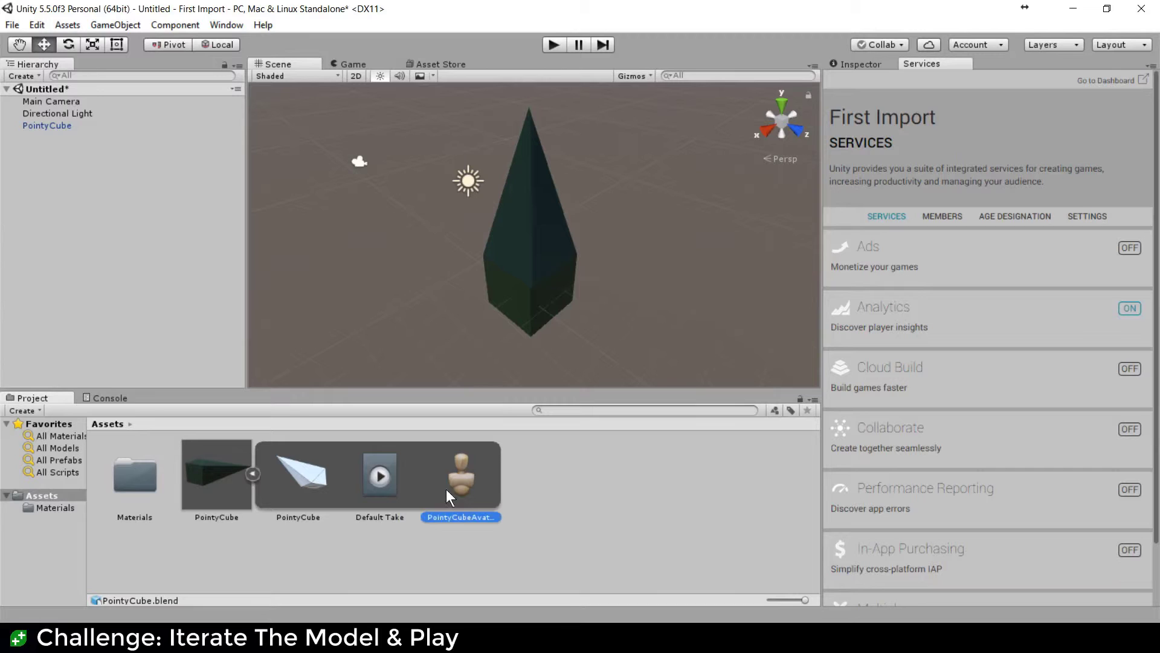
pyautogui.click(379, 480)
pyautogui.click(465, 461)
pyautogui.click(400, 478)
pyautogui.click(483, 470)
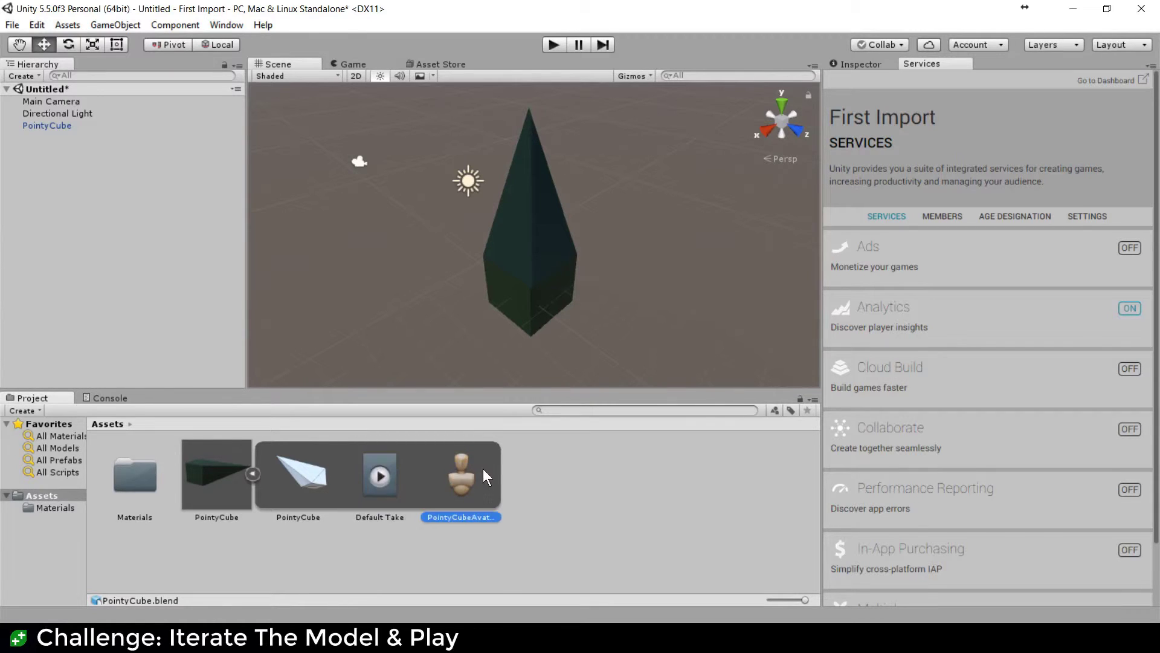
pyautogui.click(390, 491)
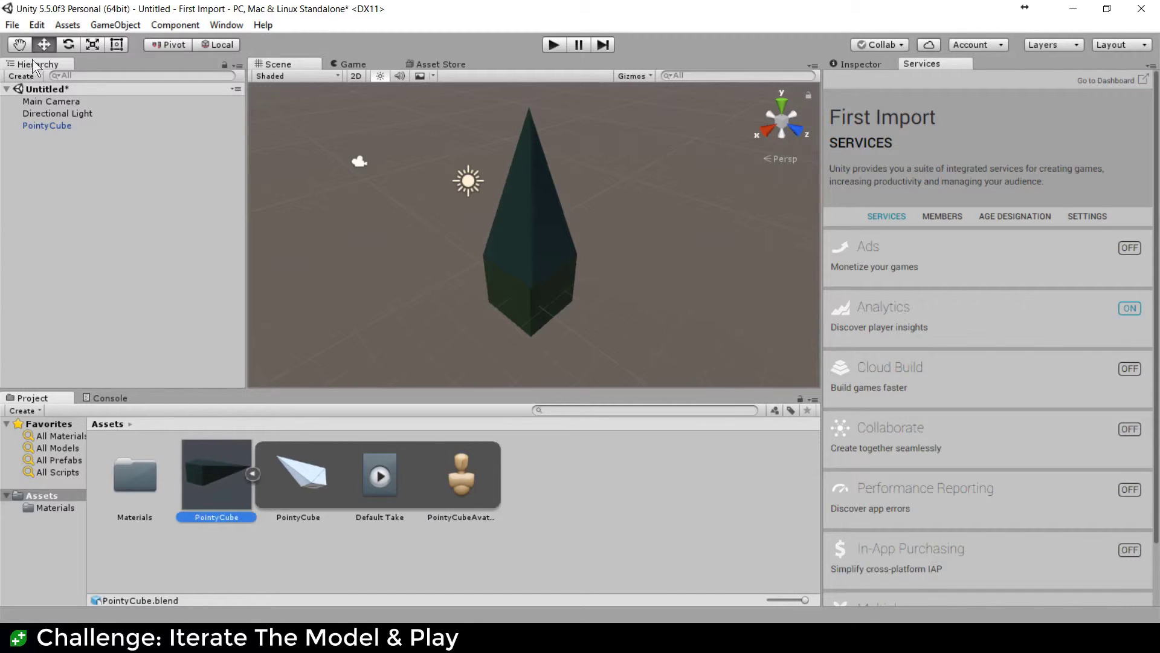
# - Select PointyCube in the scene and close the Services panel so that the object's Inspector properties show
pyautogui.click(47, 126)
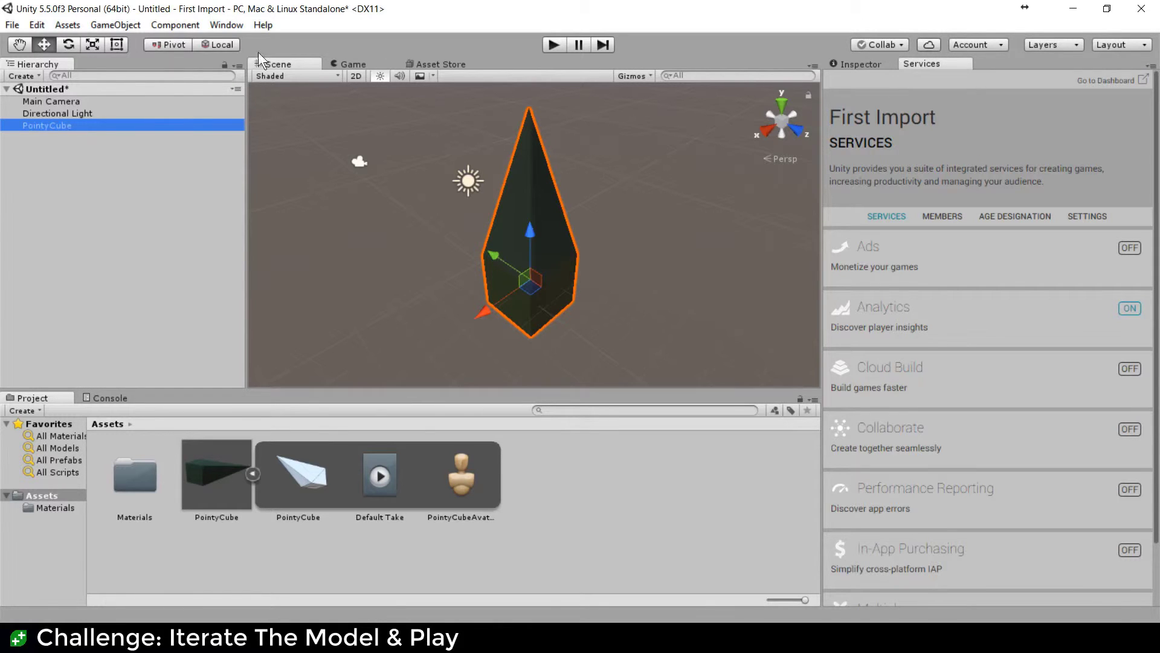
pyautogui.click(219, 26)
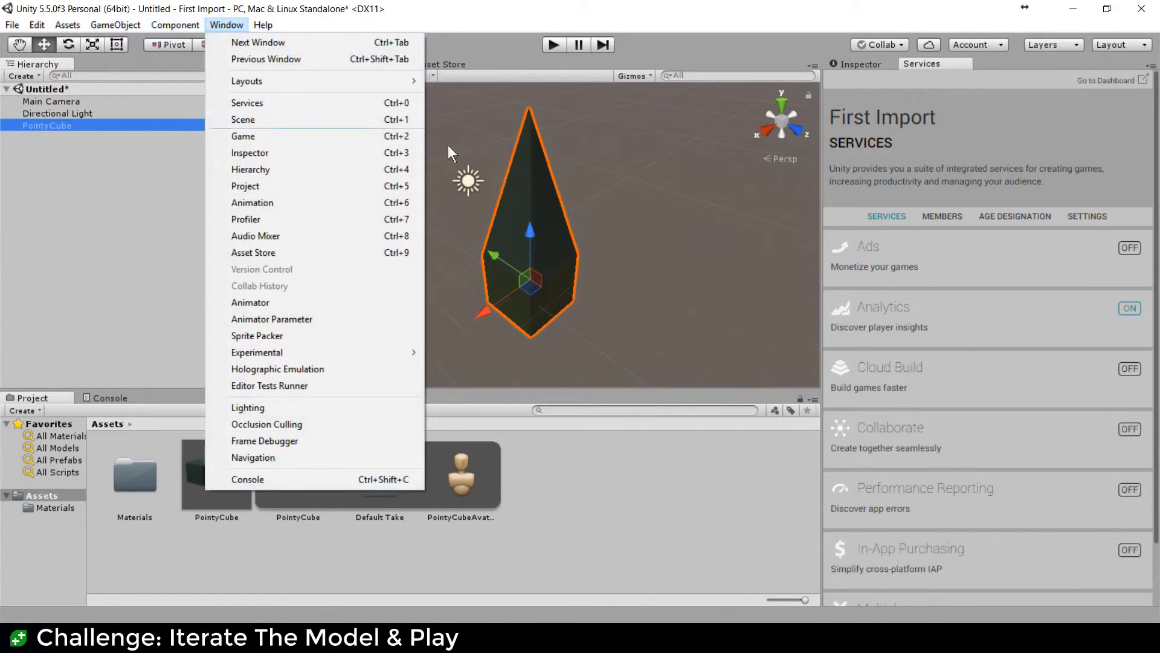
pyautogui.click(945, 74)
pyautogui.moveTo(930, 64); pyautogui.dragTo(618, 267)
pyautogui.click(779, 10)
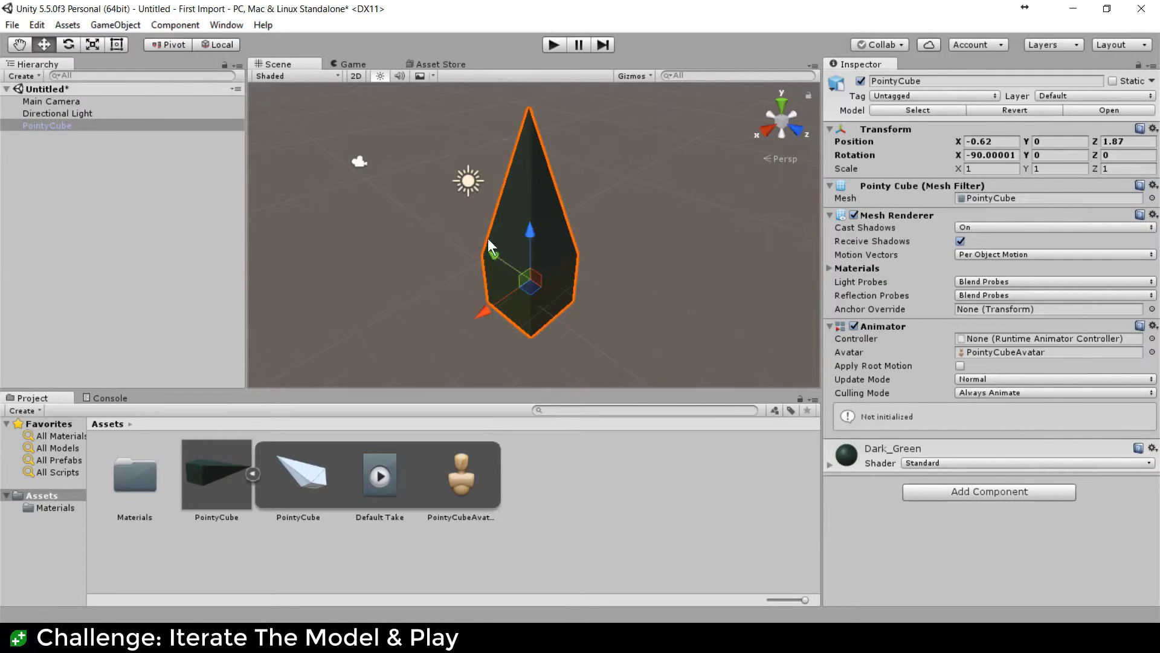
# - Move PointyCube in the scene to about -0.1 on Z and set its X rotation to -90
pyautogui.moveTo(488, 249); pyautogui.dragTo(451, 220)
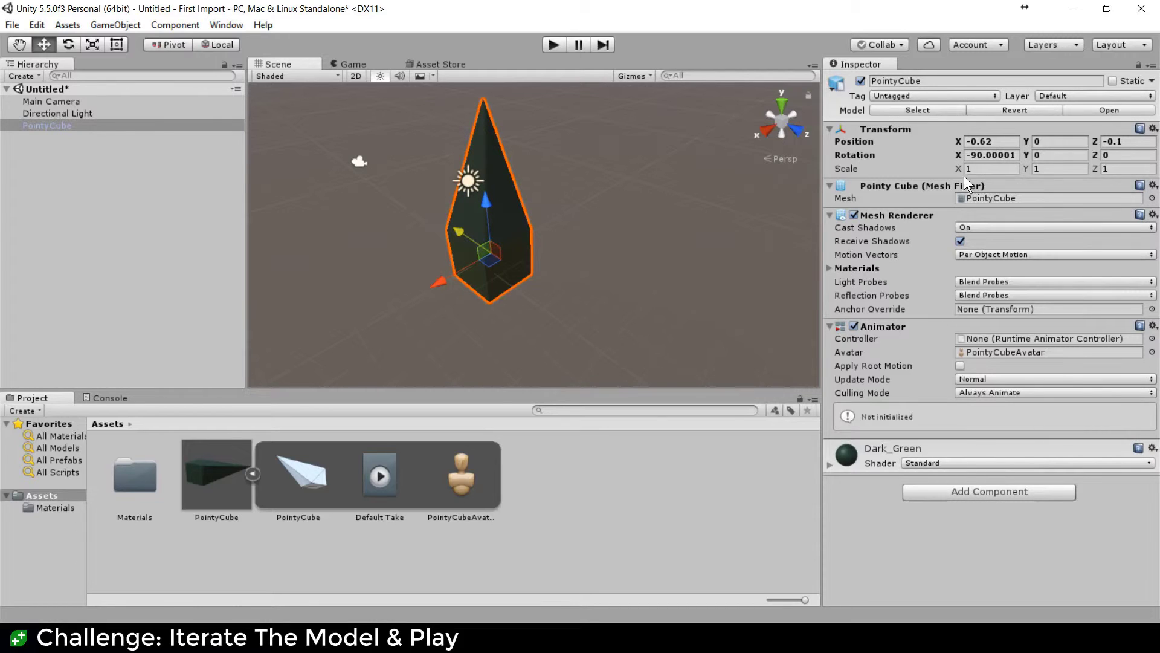
pyautogui.moveTo(958, 154); pyautogui.dragTo(976, 154)
pyautogui.moveTo(54, 186); pyautogui.dragTo(556, 266)
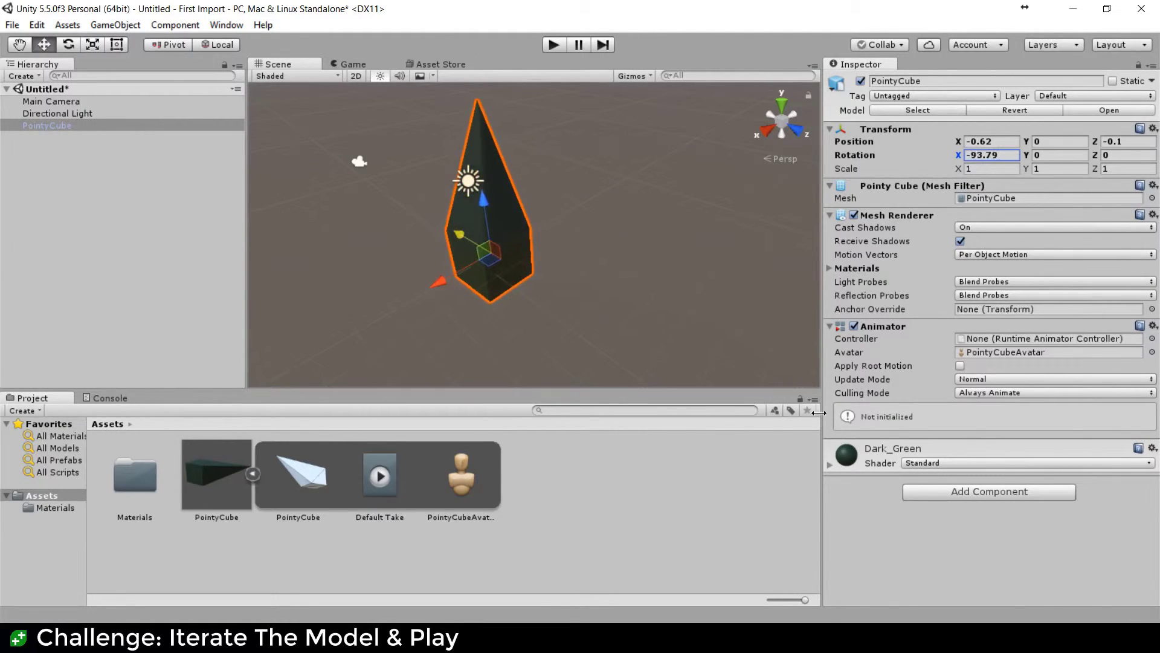
pyautogui.click(994, 155)
pyautogui.write('-90')
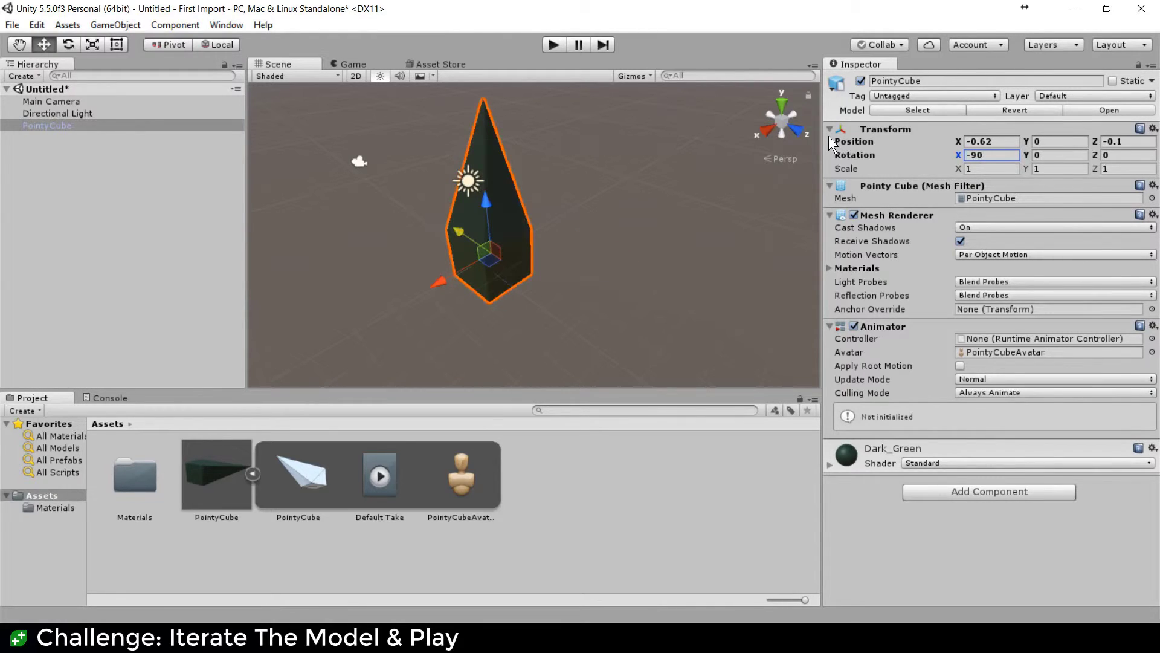
# - Try out different Y and Z rotations on PointyCube in the scene and reset both to 0
pyautogui.click(1042, 155)
pyautogui.write('97.5')
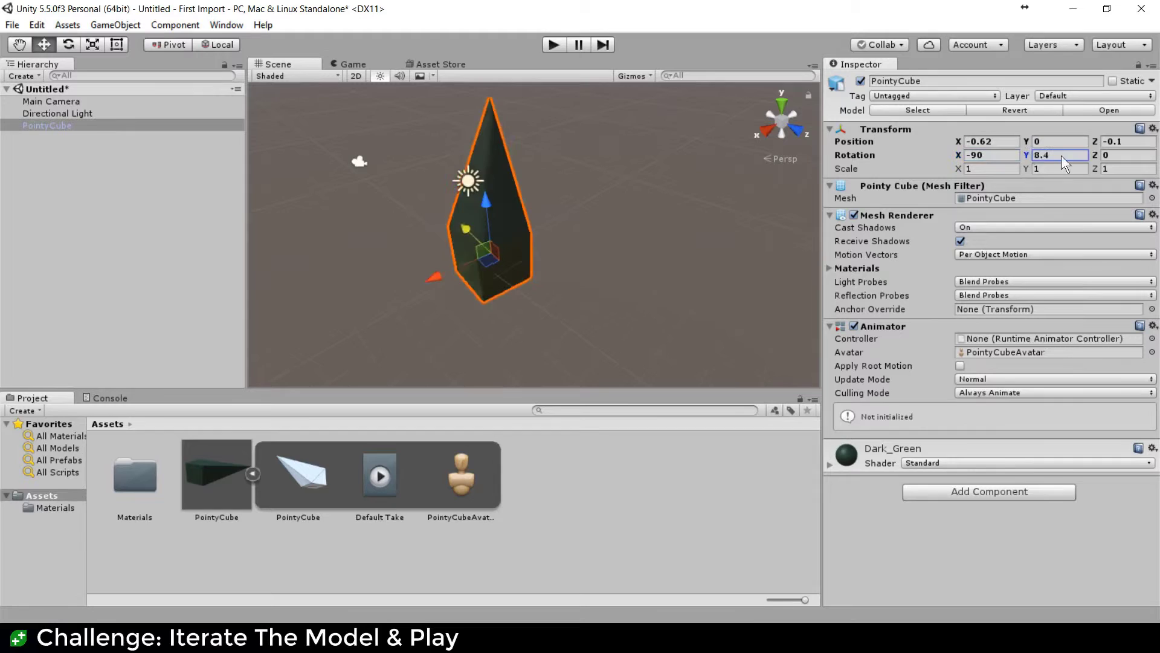
pyautogui.moveTo(150, 211); pyautogui.dragTo(804, 465)
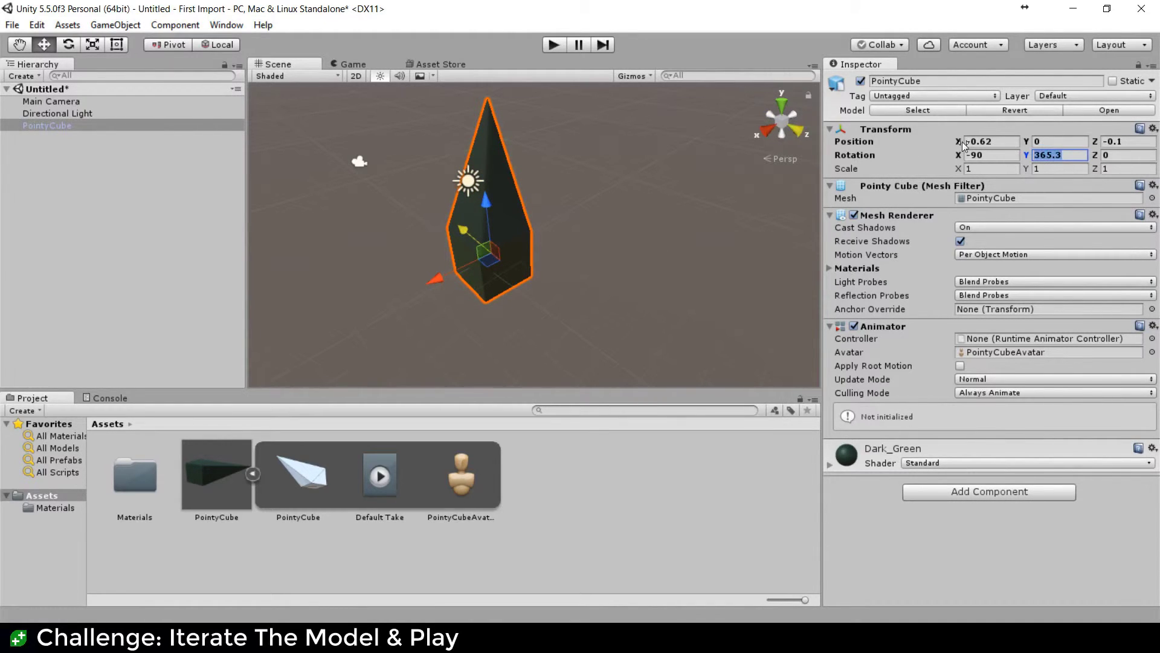
pyautogui.write('0')
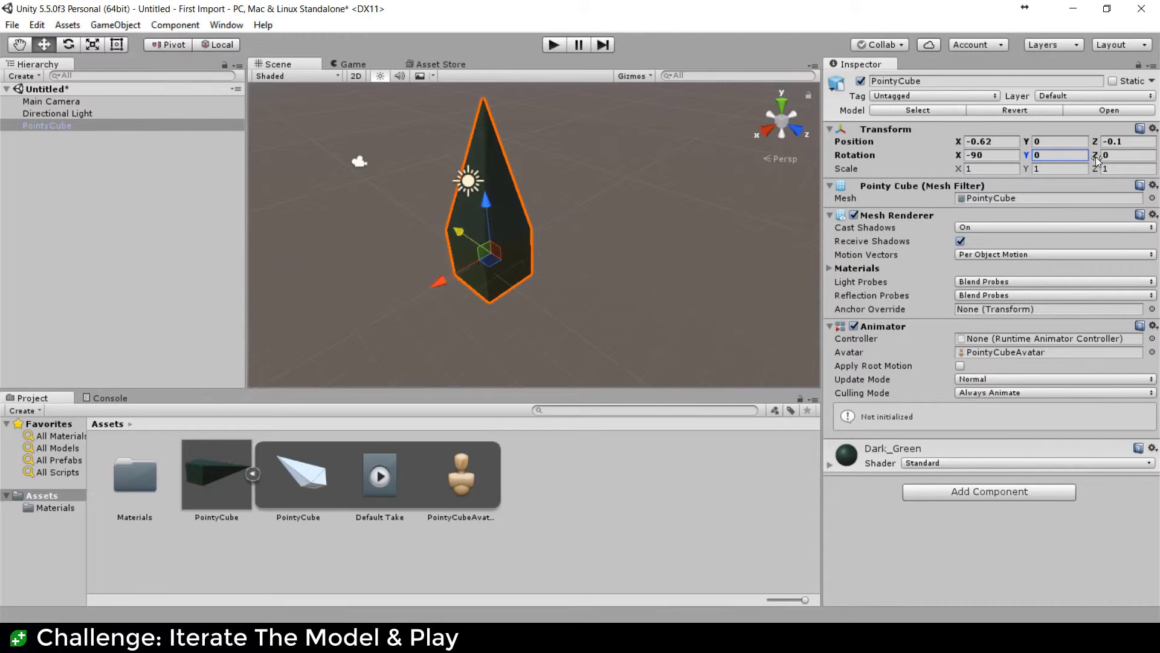
pyautogui.moveTo(1095, 155); pyautogui.dragTo(1127, 156)
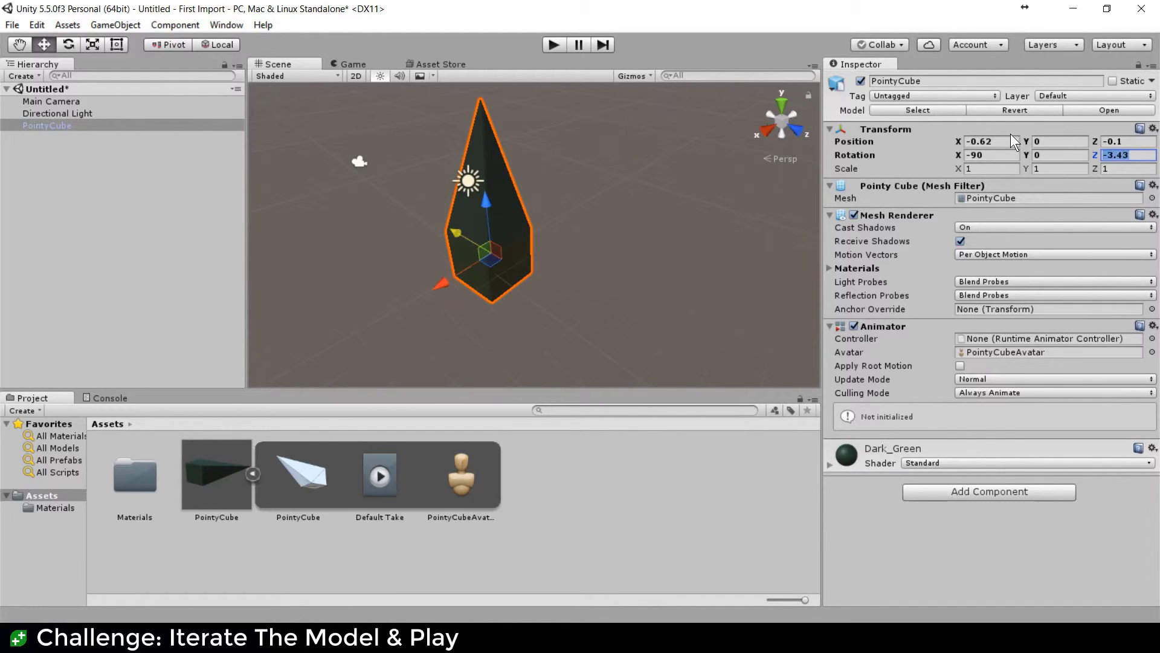
pyautogui.write('0')
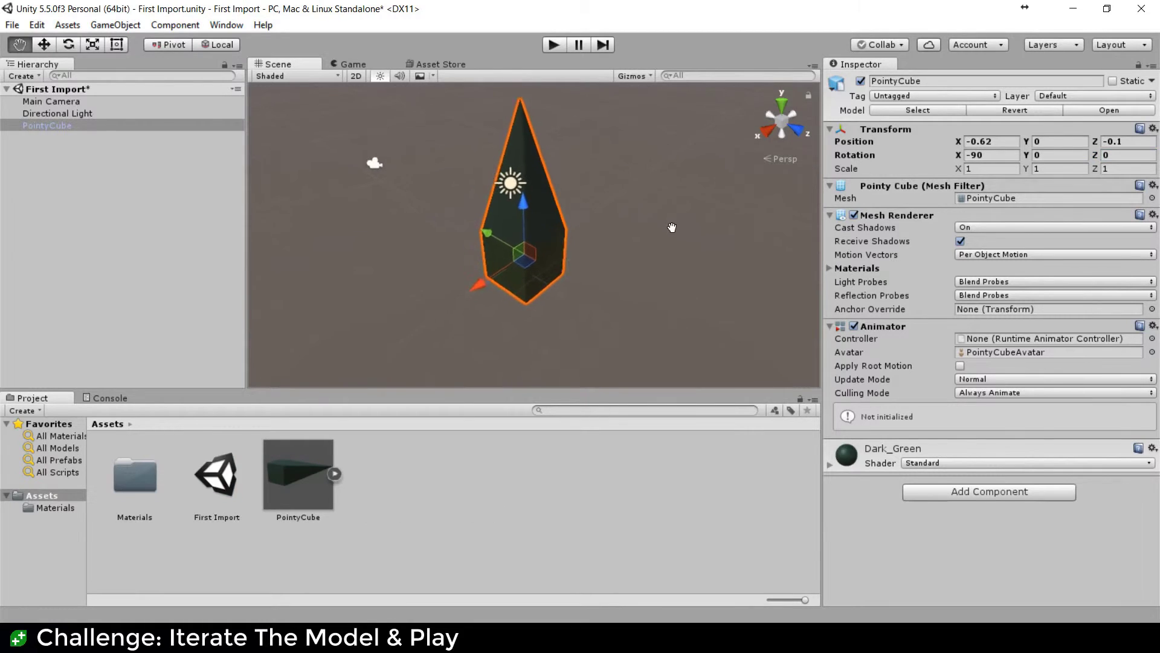
# - Switch to Blender, move PointyCube about -5.5 along X, and save over PointyCube.blend before returning to Unity
pyautogui.moveTo(663, 218)
pyautogui.mouseDown(button='middle')
pyautogui.moveTo(654, 243)
pyautogui.moveTo(663, 240)
pyautogui.mouseUp(button='middle')
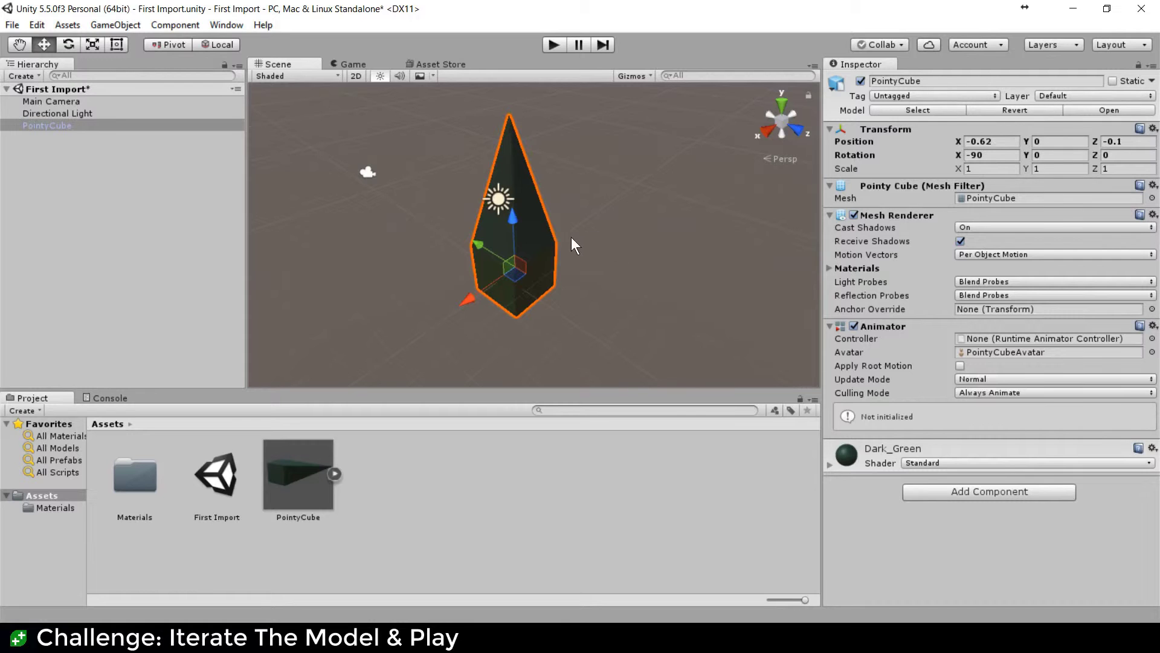
pyautogui.hotkey('alt', 'Tab')
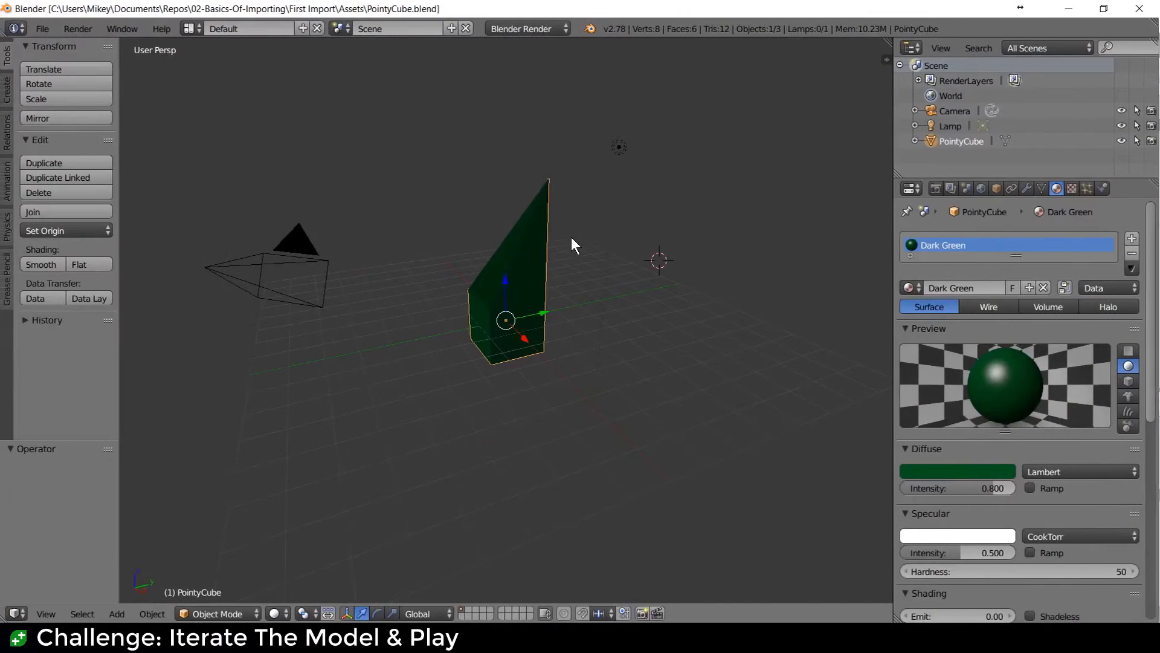
pyautogui.moveTo(527, 337); pyautogui.dragTo(475, 294)
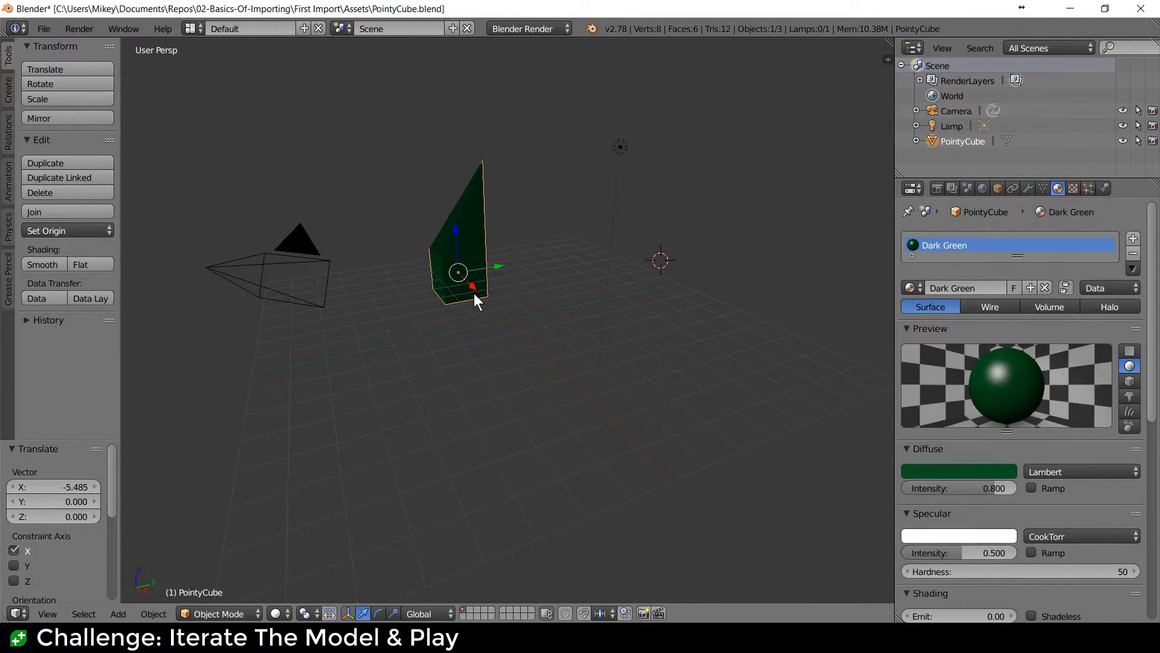
pyautogui.hotkey('ctrl', 's')
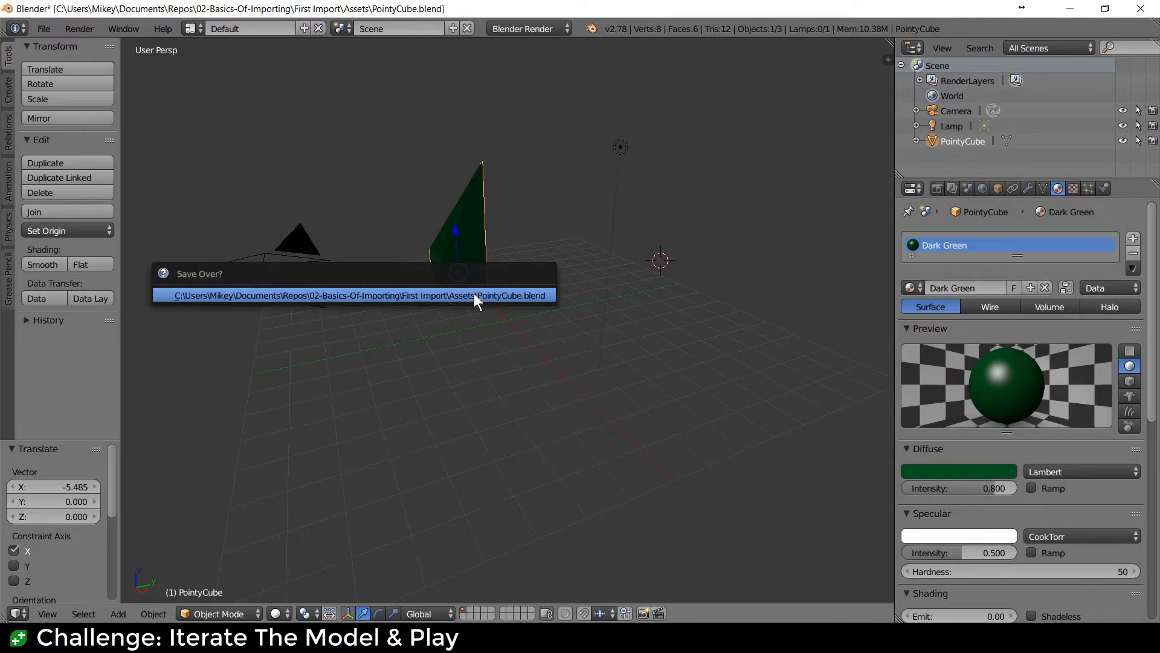
pyautogui.click(475, 297)
pyautogui.hotkey('alt', 'Tab')
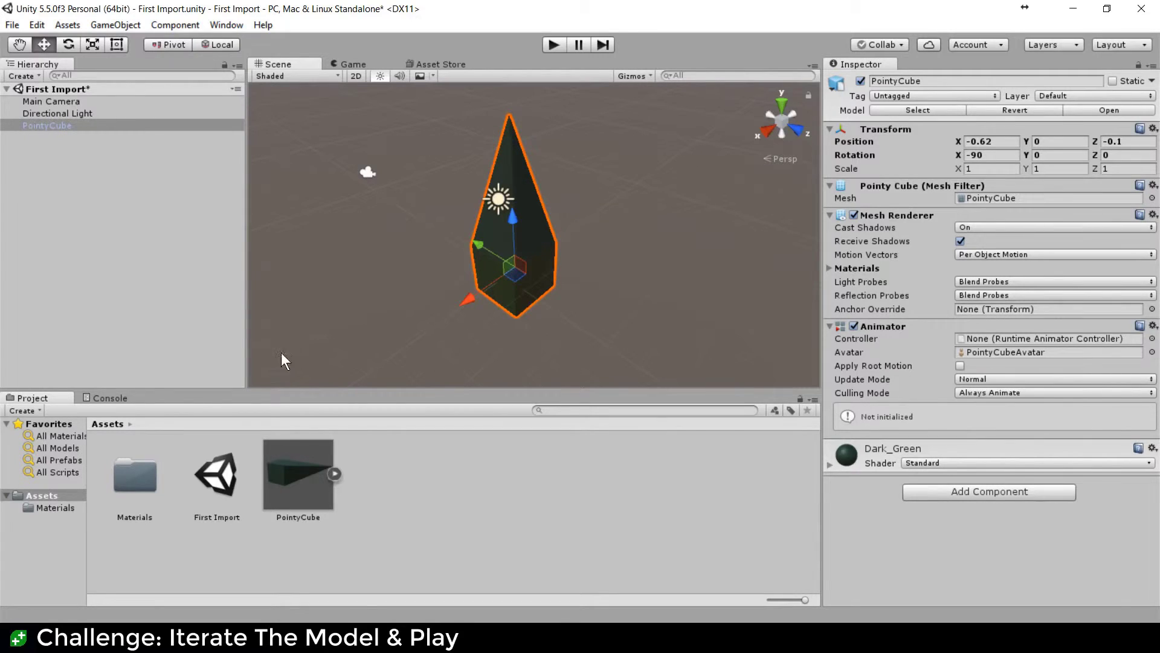
# - Delete PointyCube from the scene and bring it back in
pyautogui.click(67, 127)
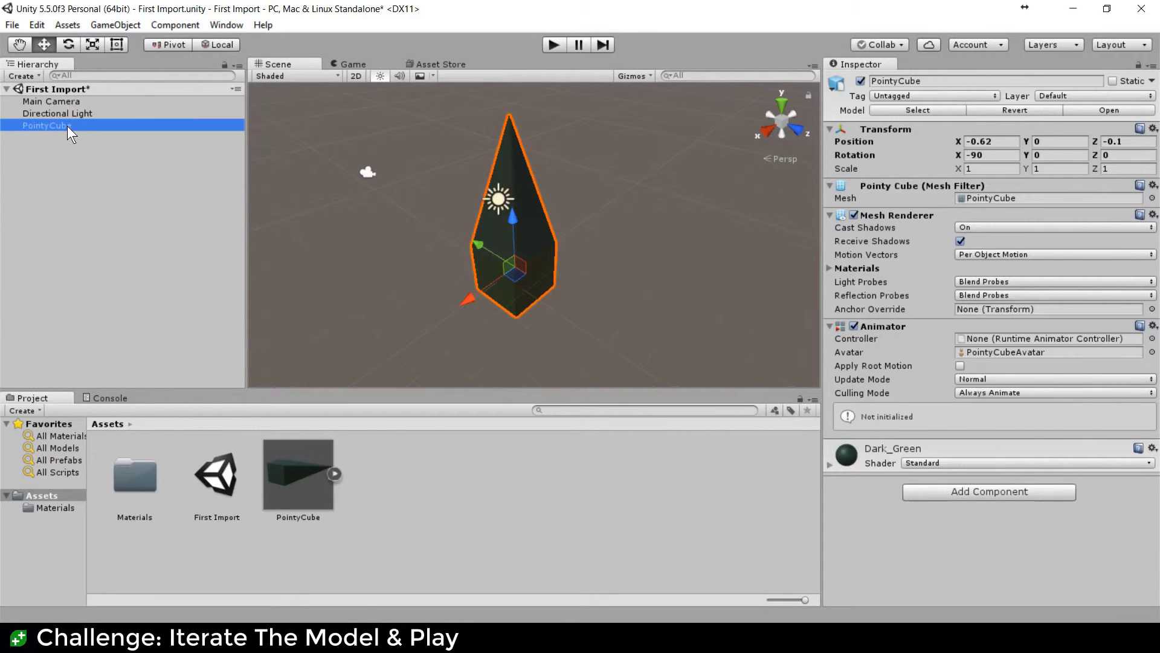
pyautogui.press('Delete')
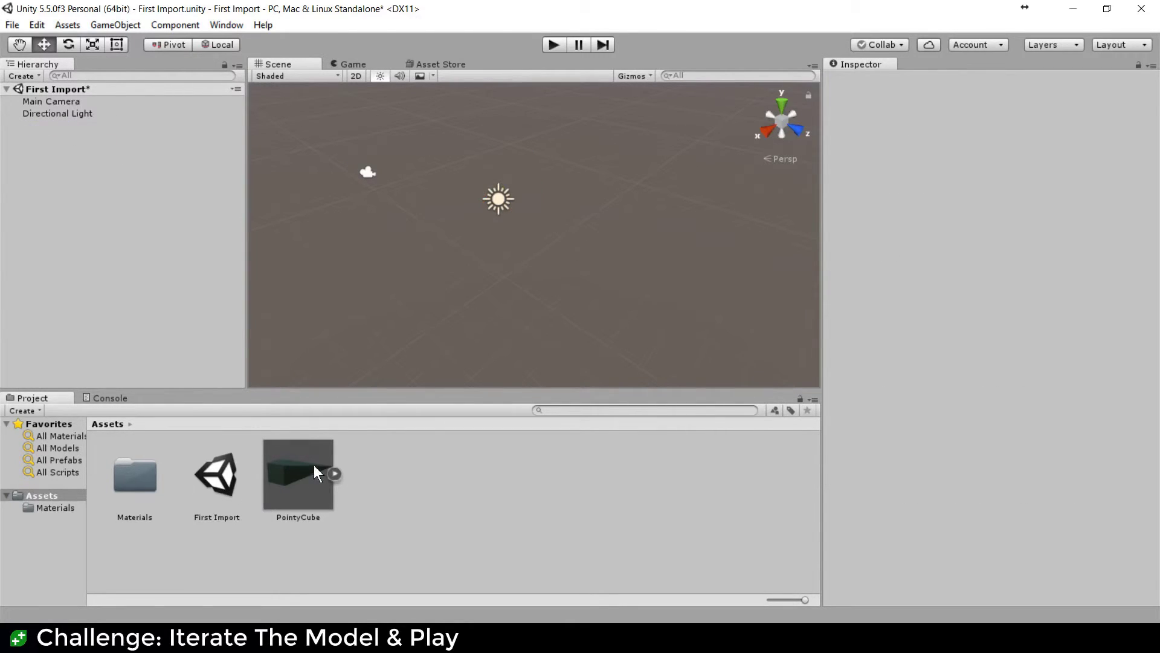
pyautogui.hotkey('ctrl', 'z')
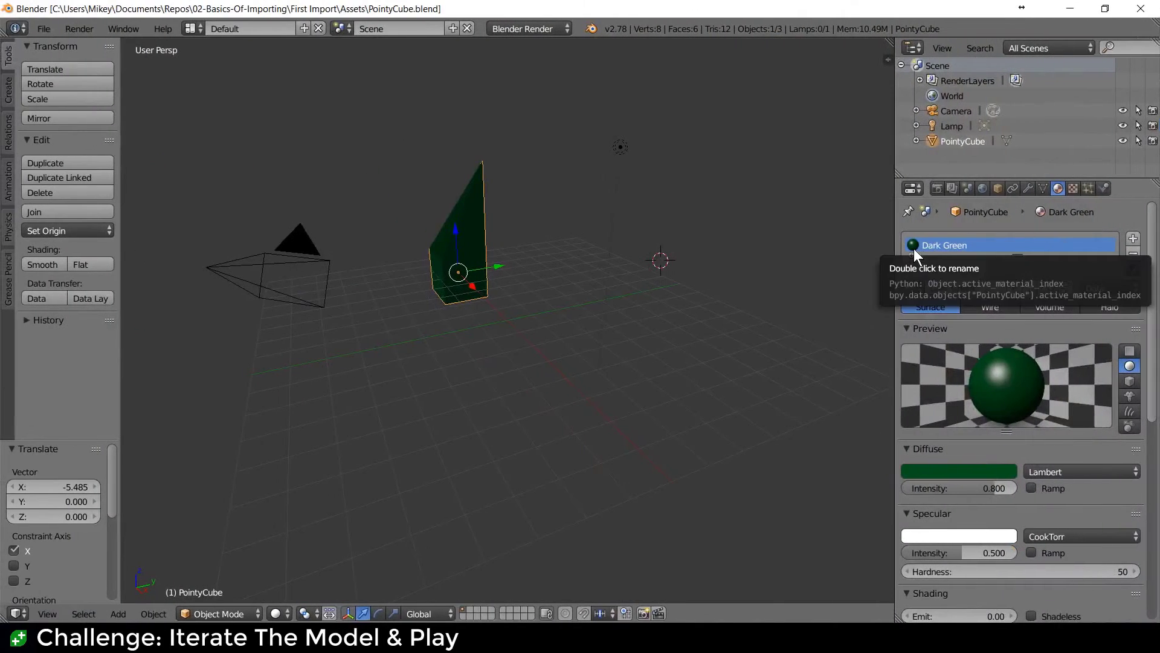
# - In Blender, show PointyCube's transform values, move it about 6.18 on Y and 4.81 on Z, and scale it to about 0.63
pyautogui.press('n')
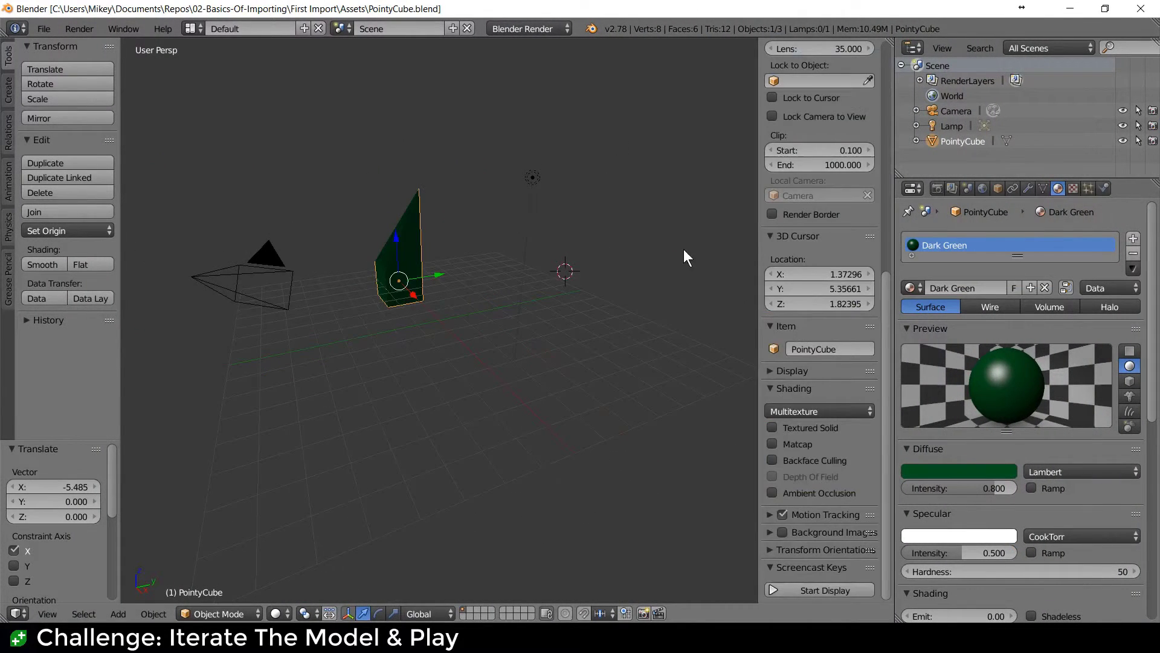
pyautogui.scroll(10, 829, 201)
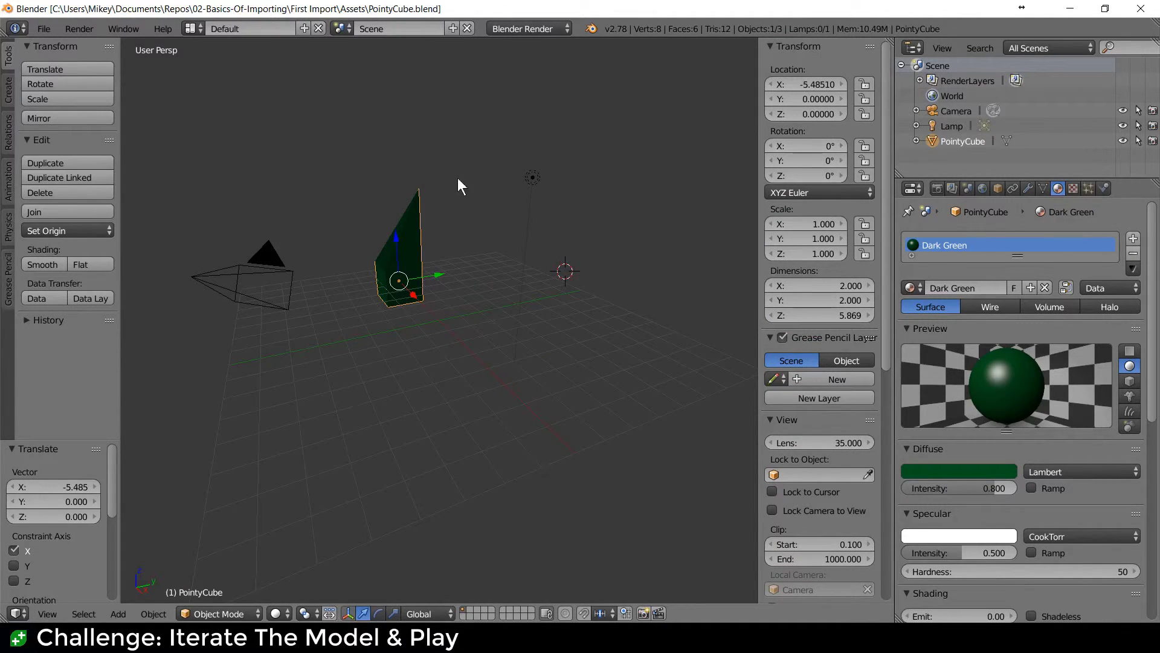
pyautogui.moveTo(439, 284); pyautogui.dragTo(534, 270)
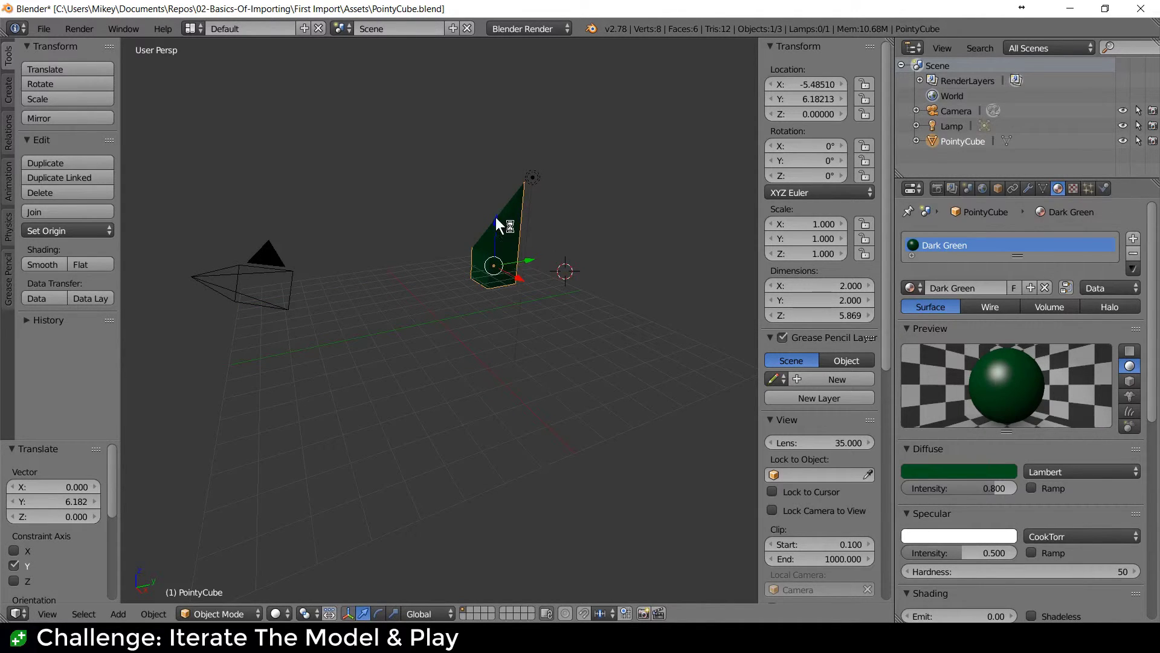
pyautogui.moveTo(496, 220); pyautogui.dragTo(501, 137)
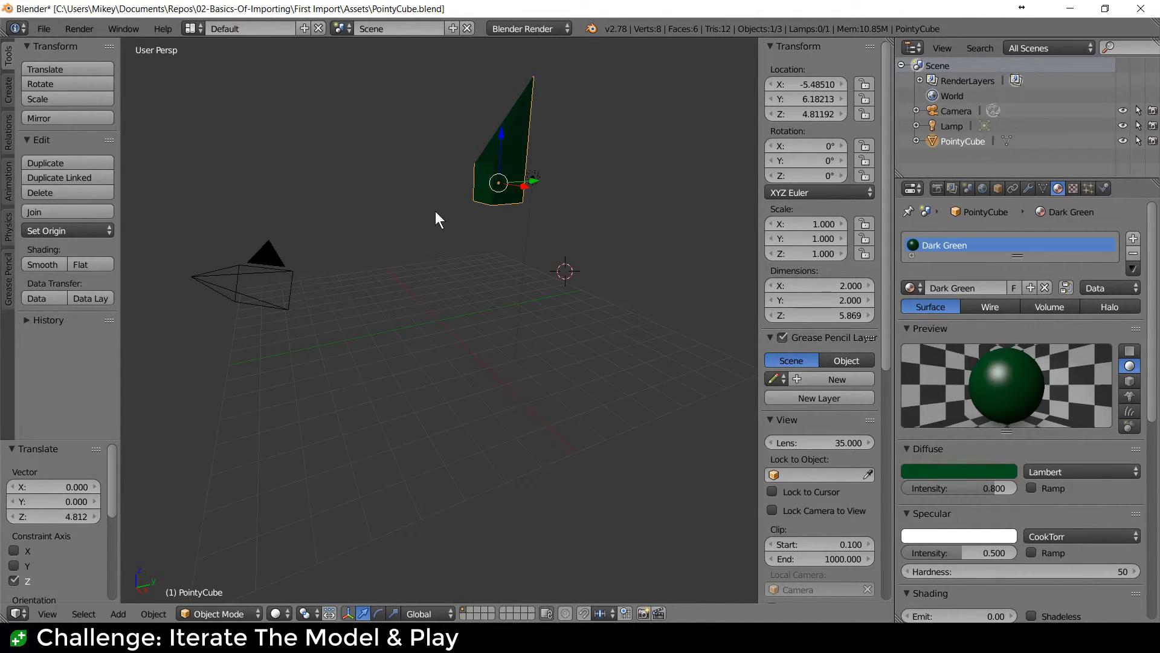
pyautogui.press('s')
pyautogui.click(616, 118)
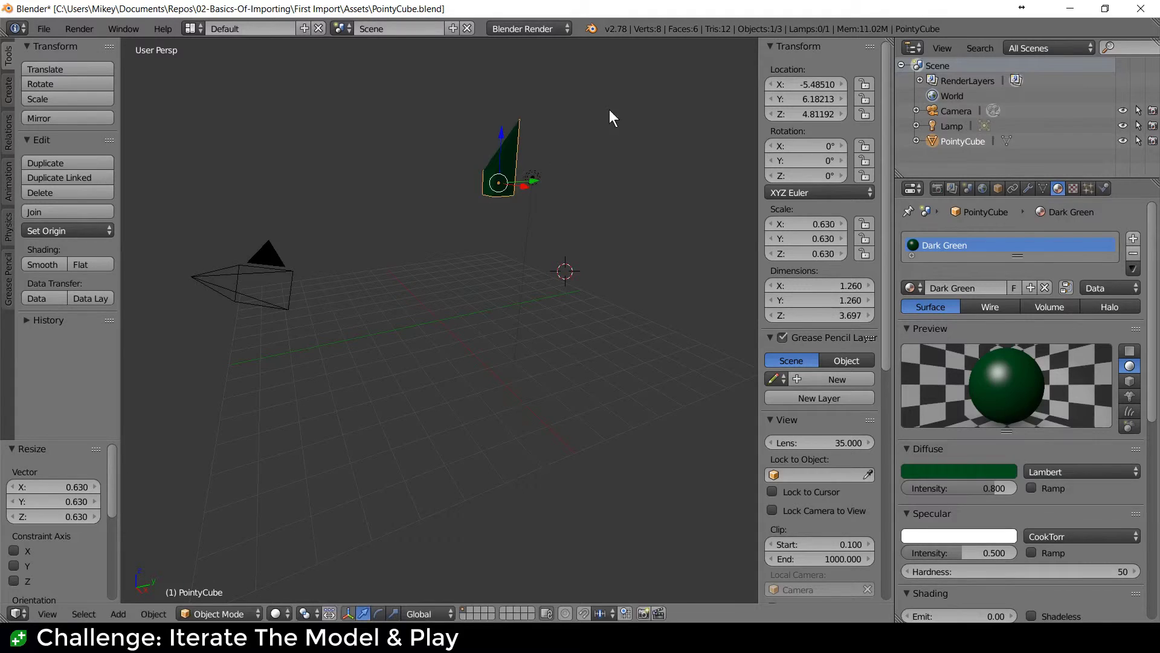
# - Rotate PointyCube about 92° around the global Y axis and save over PointyCube.blend
pyautogui.press('r')
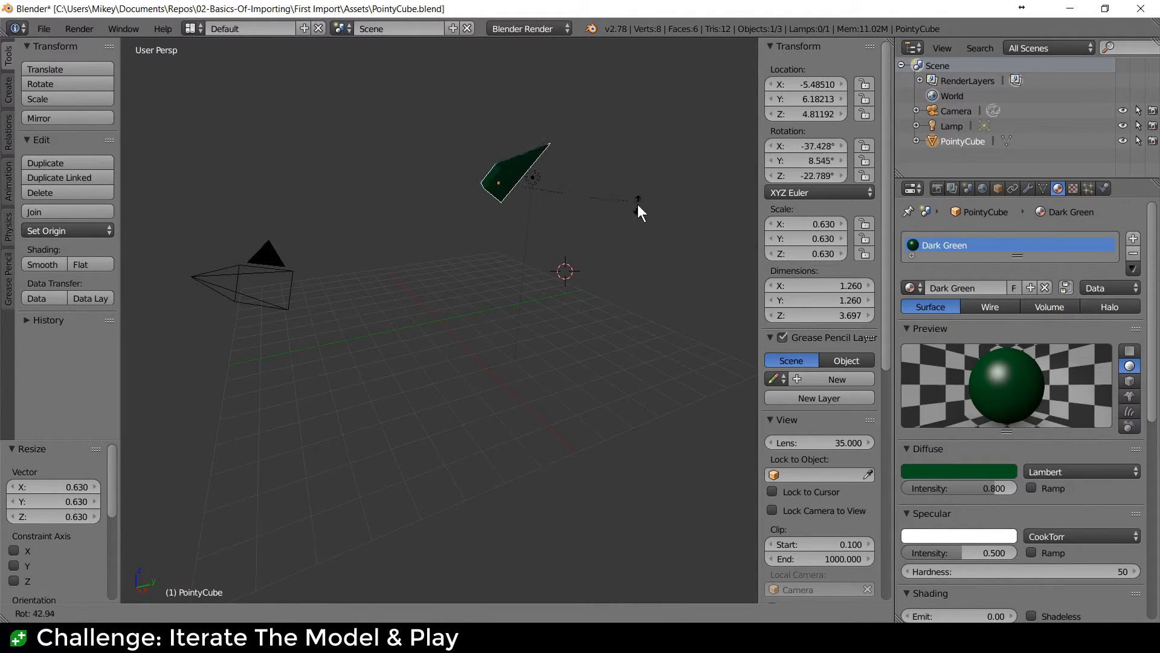
pyautogui.press('y')
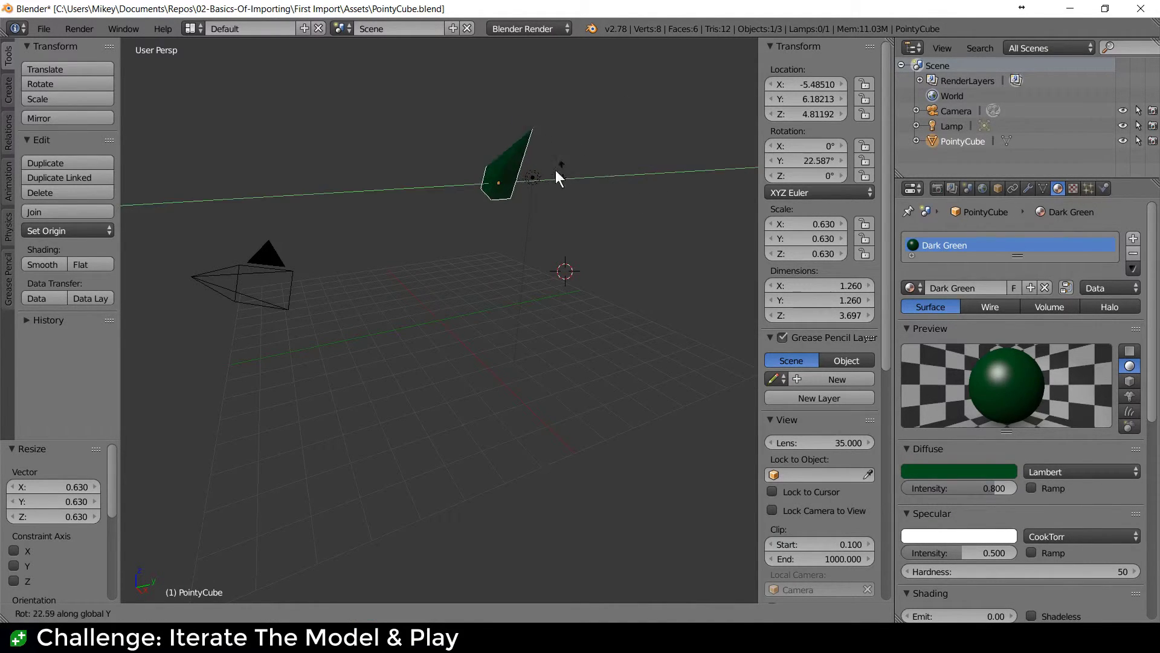
pyautogui.click(583, 335)
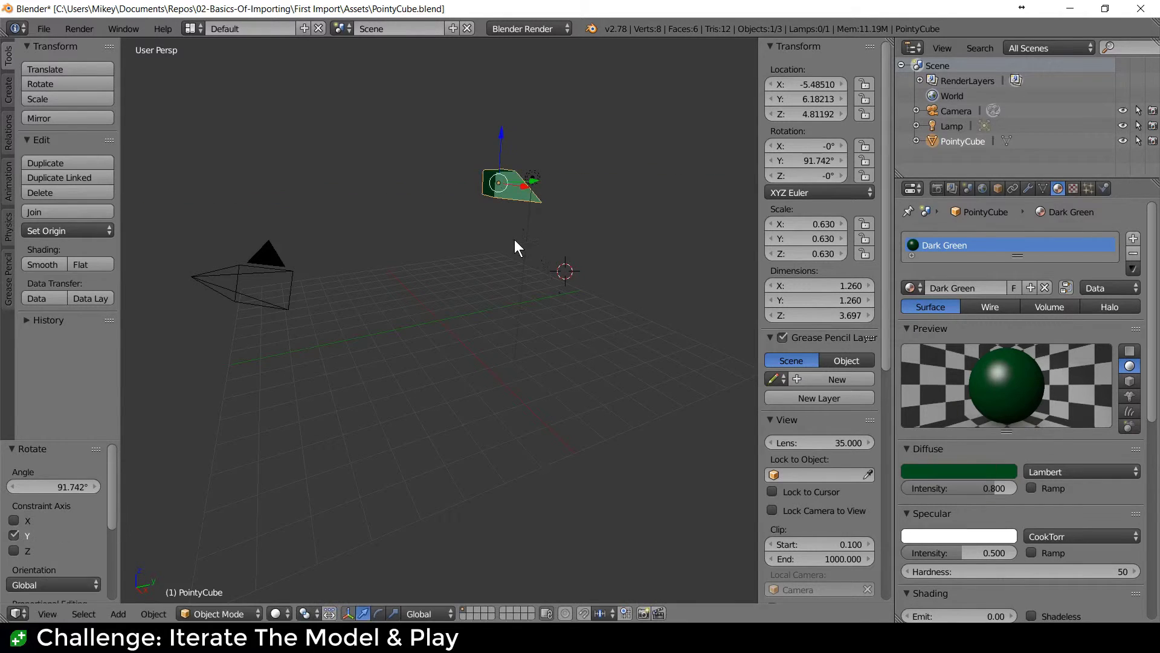
pyautogui.hotkey('ctrl', 's')
pyautogui.click(514, 239)
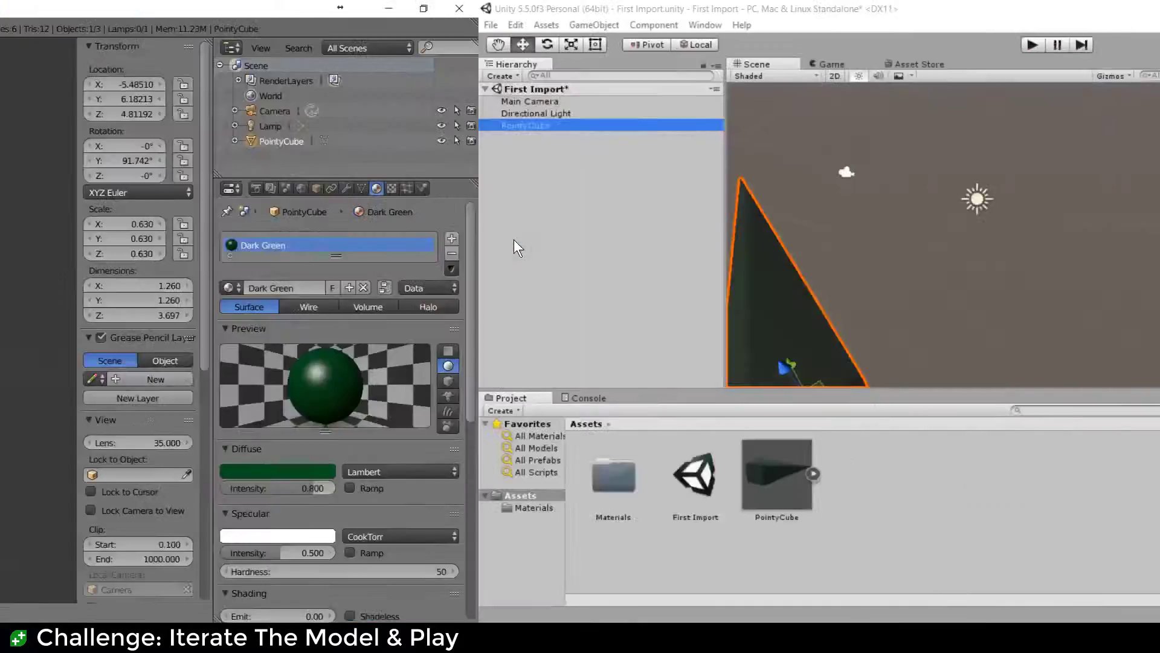
# - Switch to Unity and replace the PointyCube in the scene with a fresh instance of the updated PointyCube model
pyautogui.scroll(-3, 339, 320)
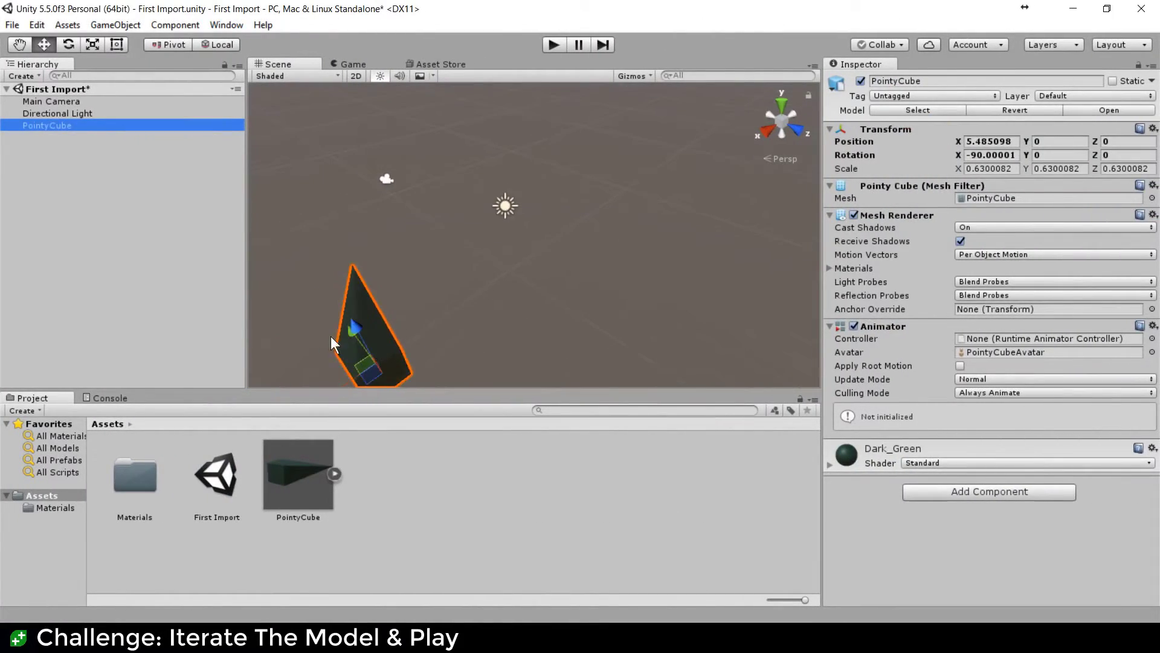
pyautogui.click(71, 111)
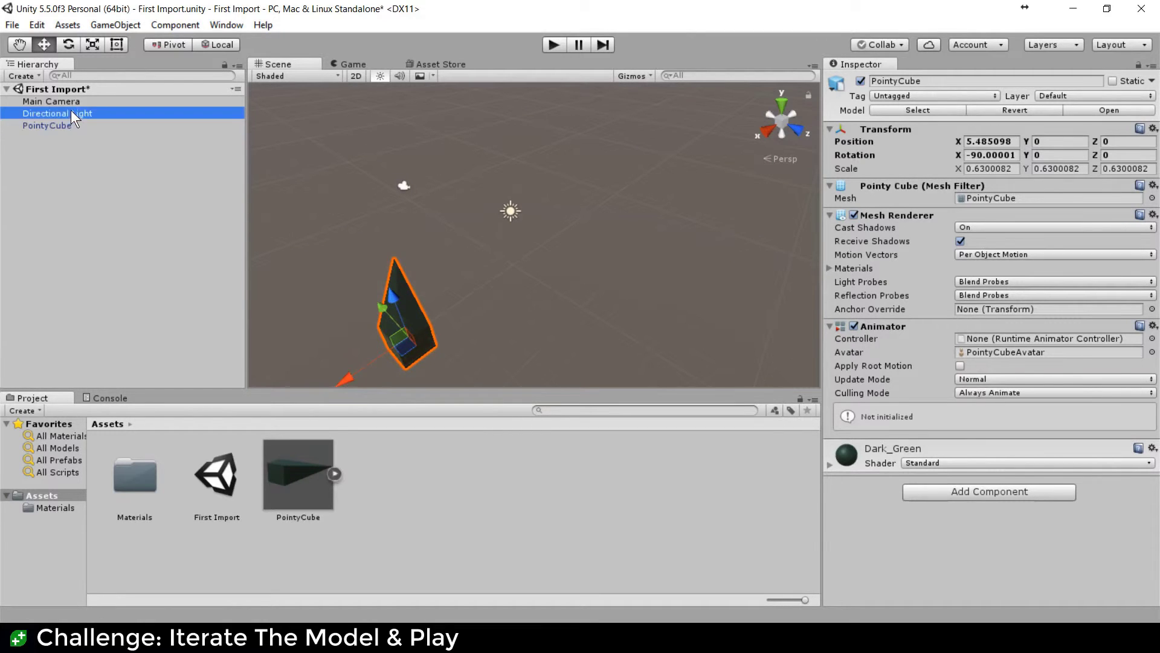
pyautogui.click(66, 126)
pyautogui.press('Delete')
pyautogui.moveTo(292, 467); pyautogui.dragTo(168, 292)
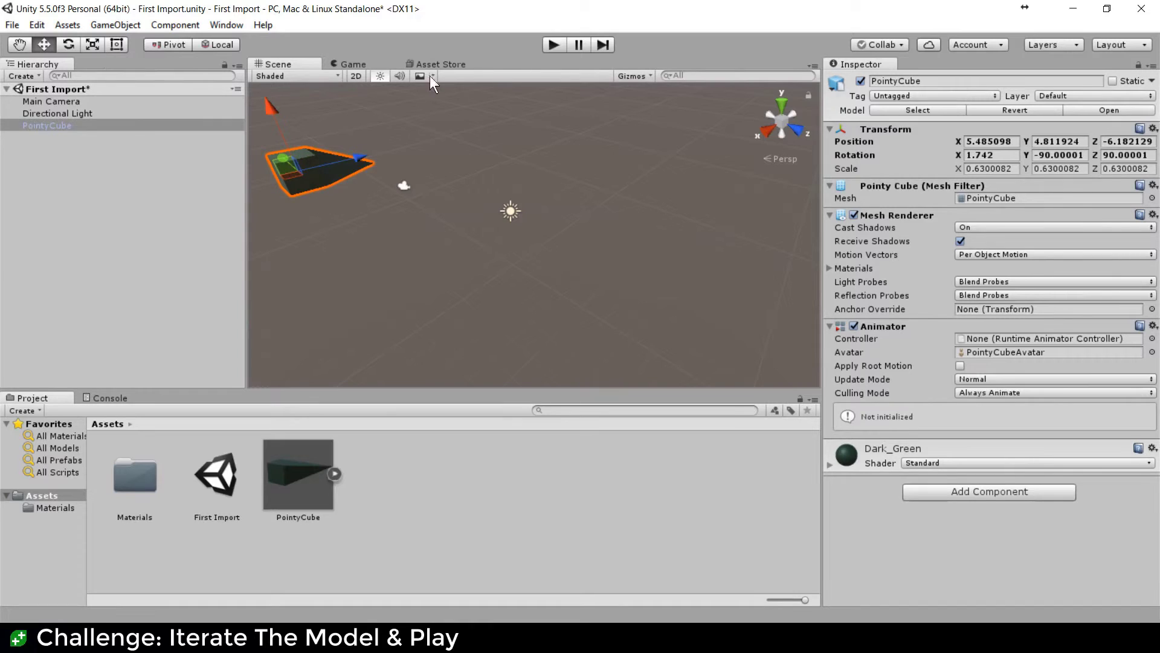
# - Compare the global and local orientations of PointyCube's transform handles, ending on Local
pyautogui.click(232, 45)
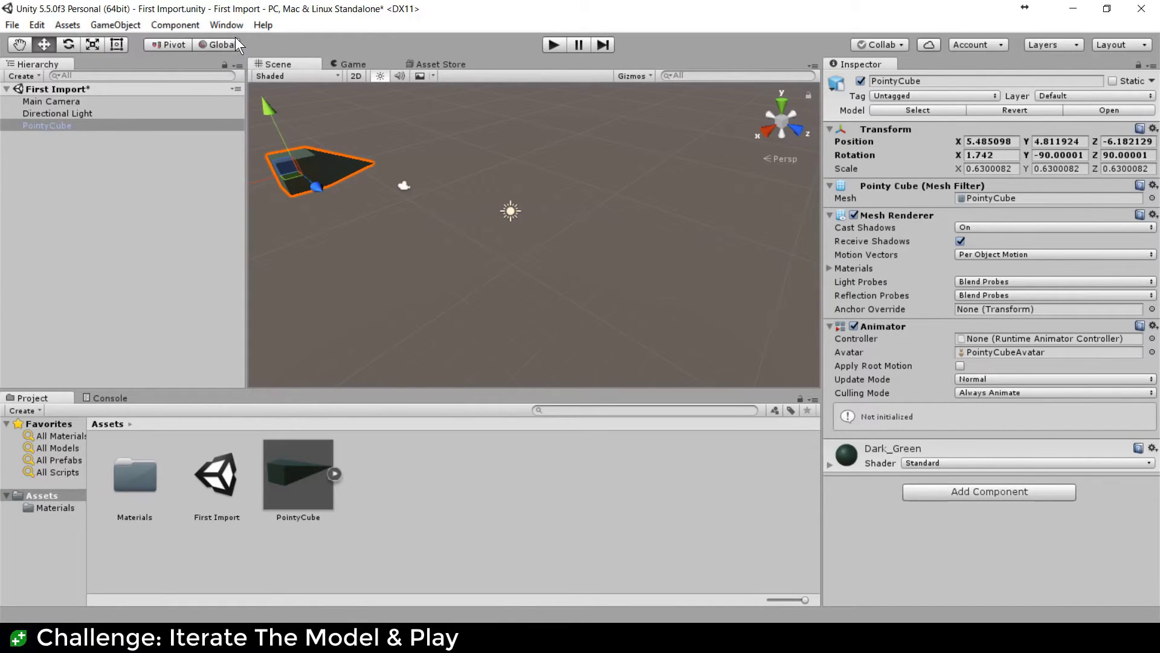
pyautogui.click(234, 45)
pyautogui.click(233, 45)
pyautogui.click(228, 45)
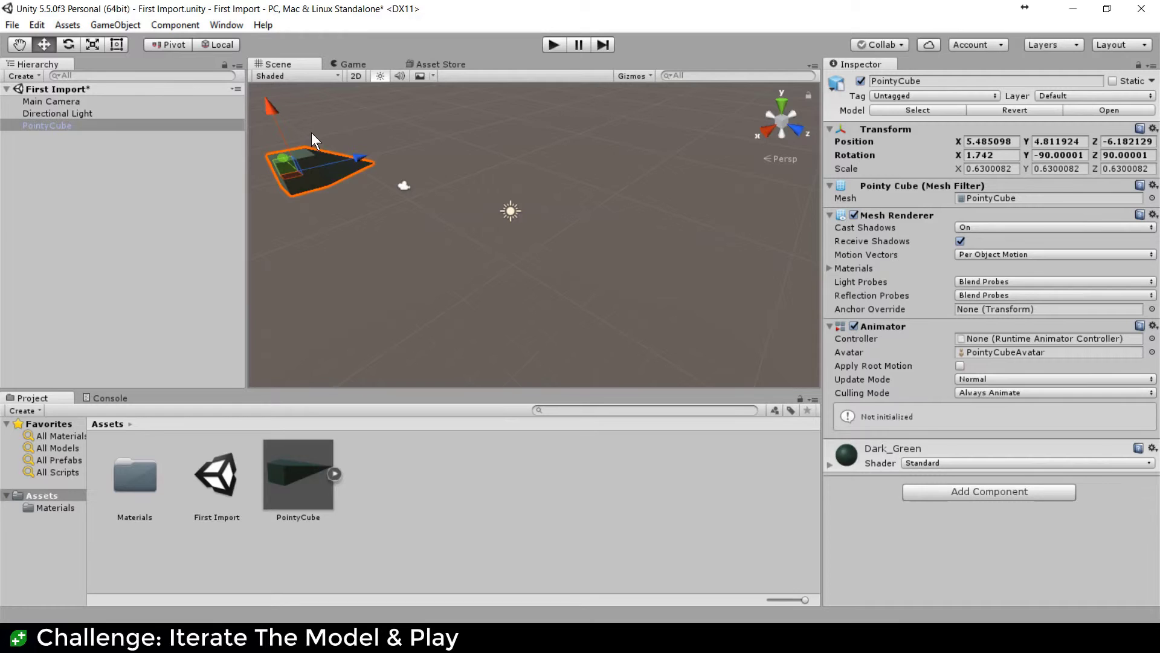
# - Move PointyCube to about (2.39, 4.72, 2.54) and rotate it freely to about (-38, -105, 121)
pyautogui.moveTo(278, 163); pyautogui.dragTo(533, 204)
pyautogui.click(68, 46)
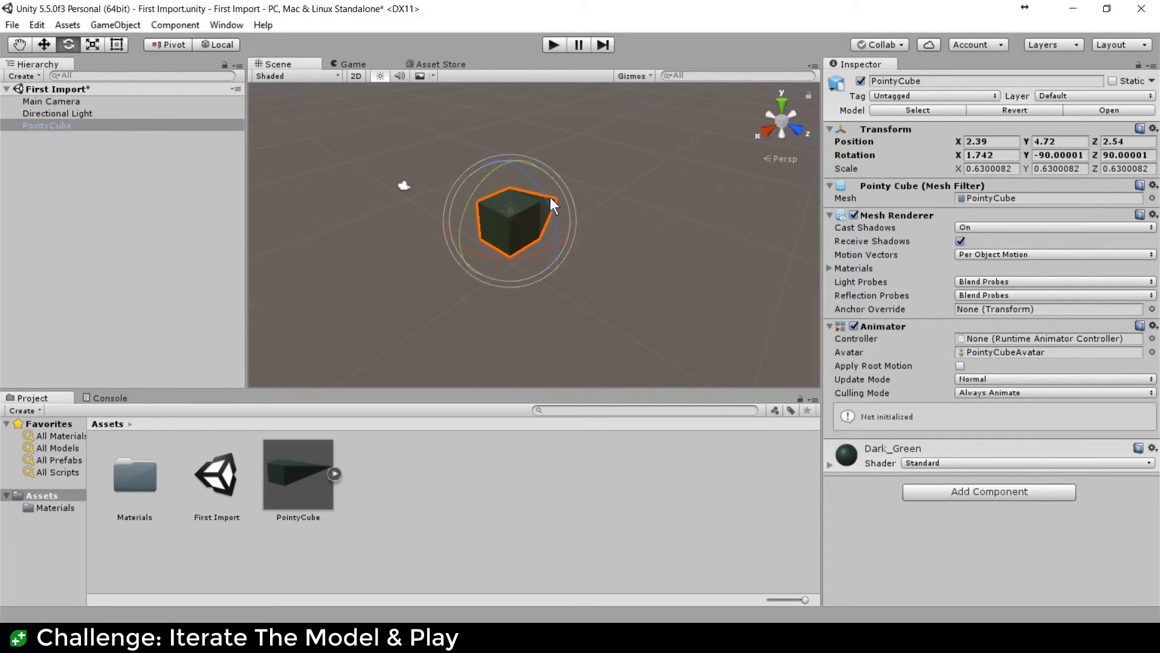
pyautogui.moveTo(550, 197); pyautogui.dragTo(459, 242)
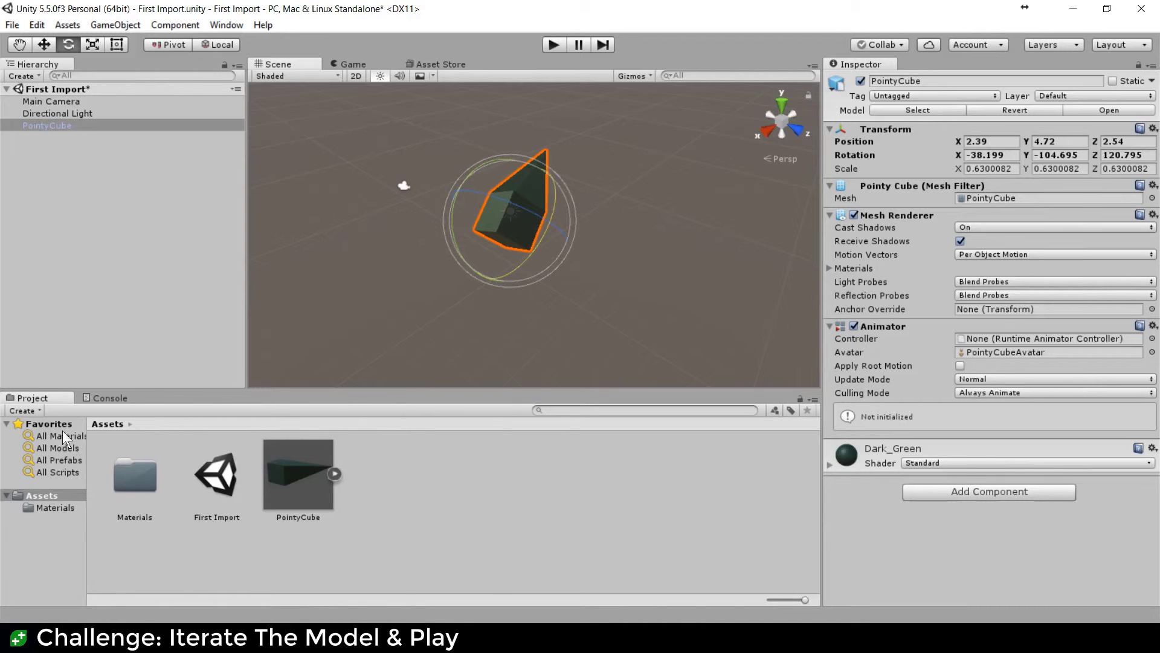
# - Switch to the PointyCube file in Blender and set the object's X, Y and Z location to 0
pyautogui.click(423, 518)
pyautogui.doubleClick(322, 467)
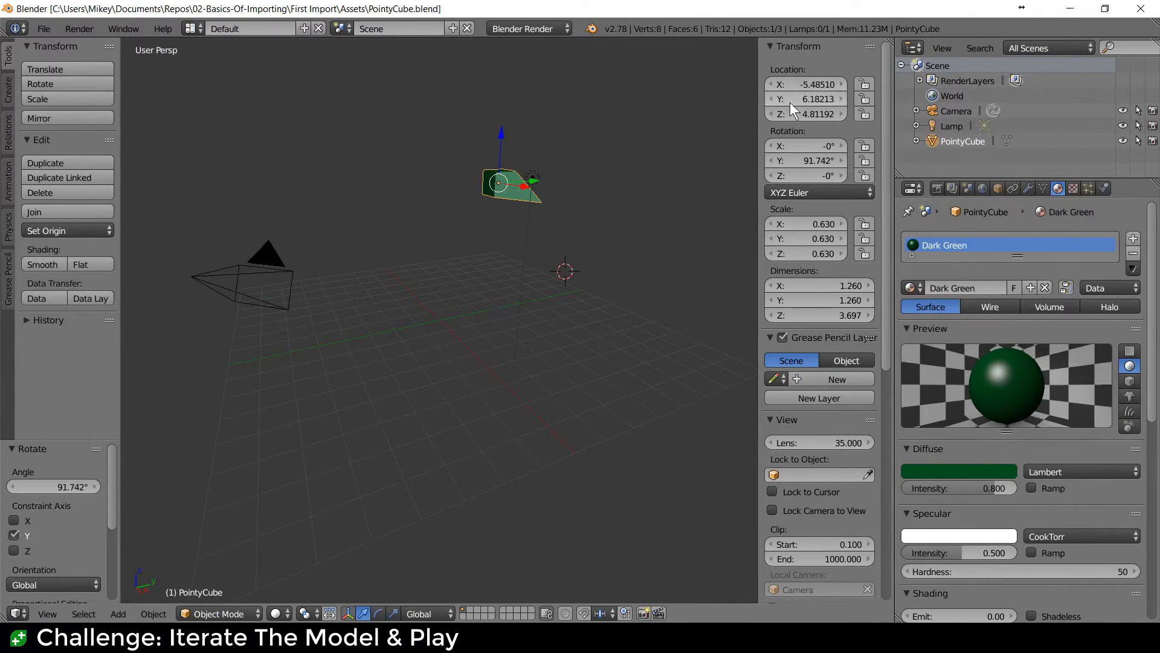
pyautogui.click(807, 81)
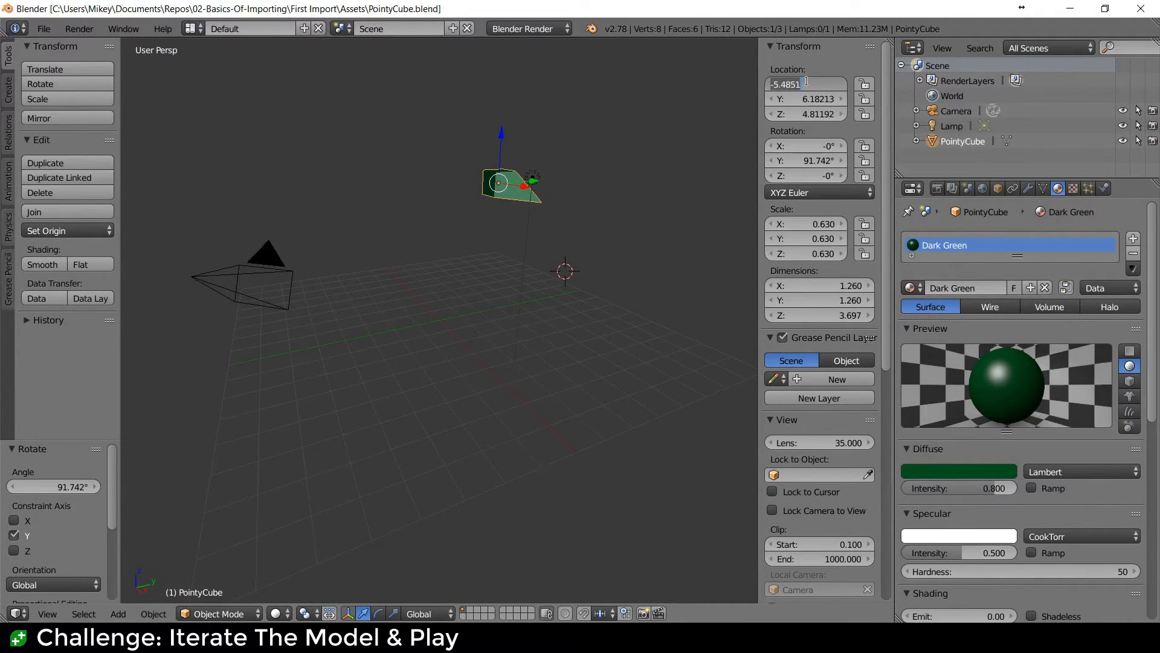
pyautogui.write('0')
pyautogui.press('Tab')
pyautogui.write('0')
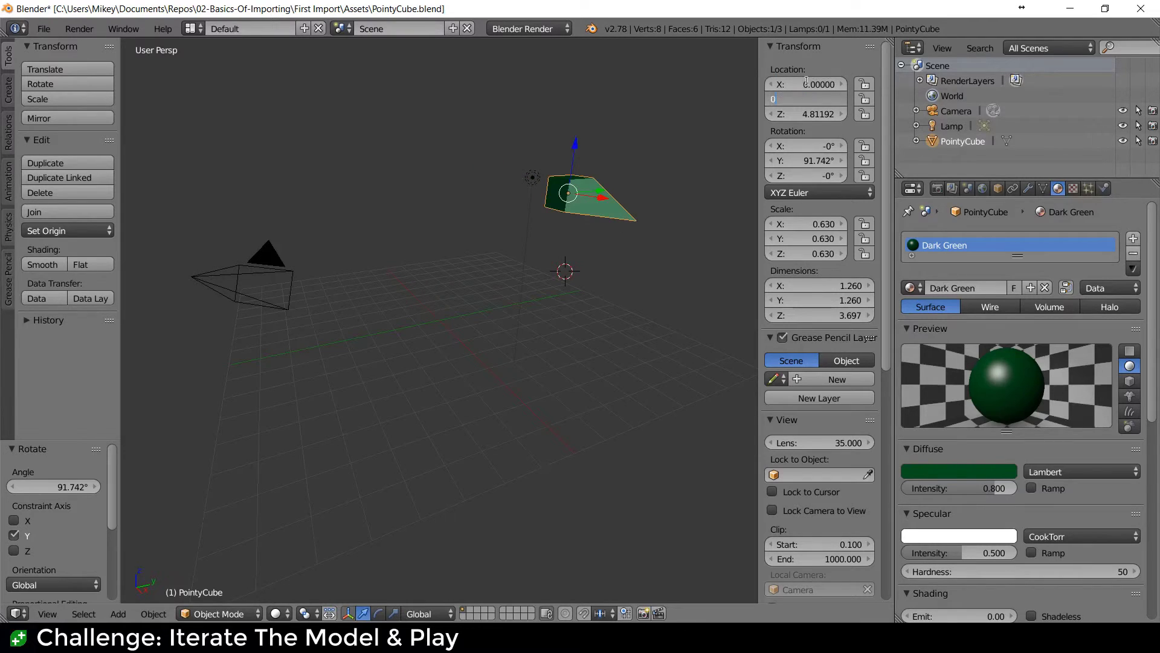
pyautogui.press('Tab')
pyautogui.write('0')
pyautogui.press('Return')
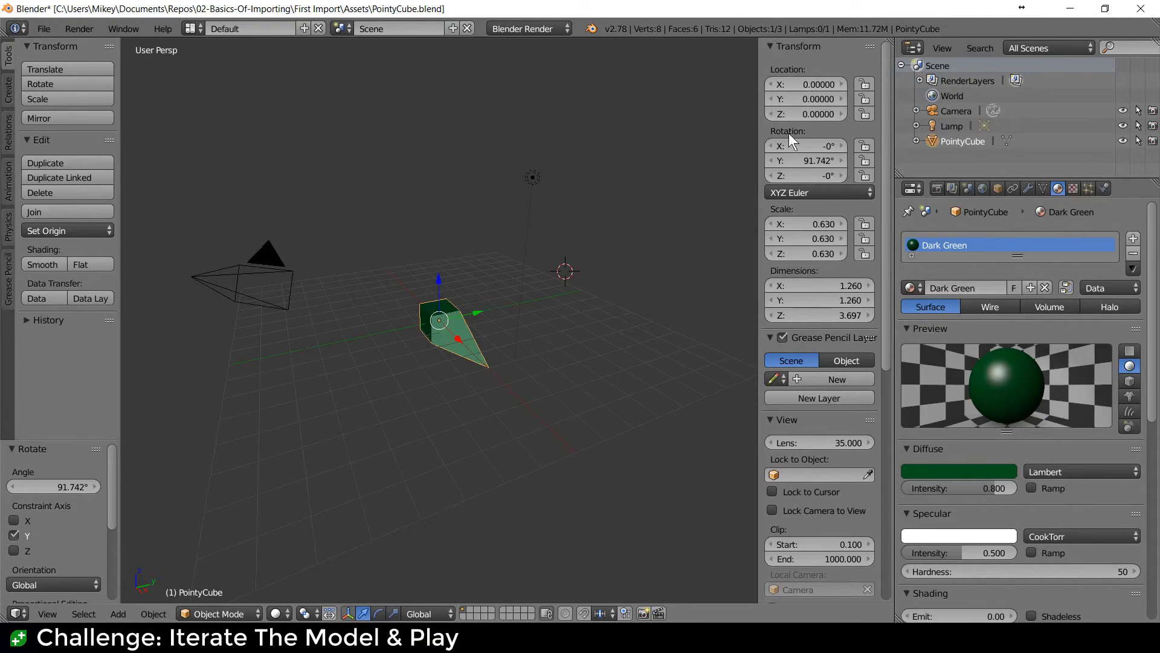
# - Set PointyCube's Y rotation to 0°
pyautogui.click(797, 160)
pyautogui.write('0')
pyautogui.press('Return')
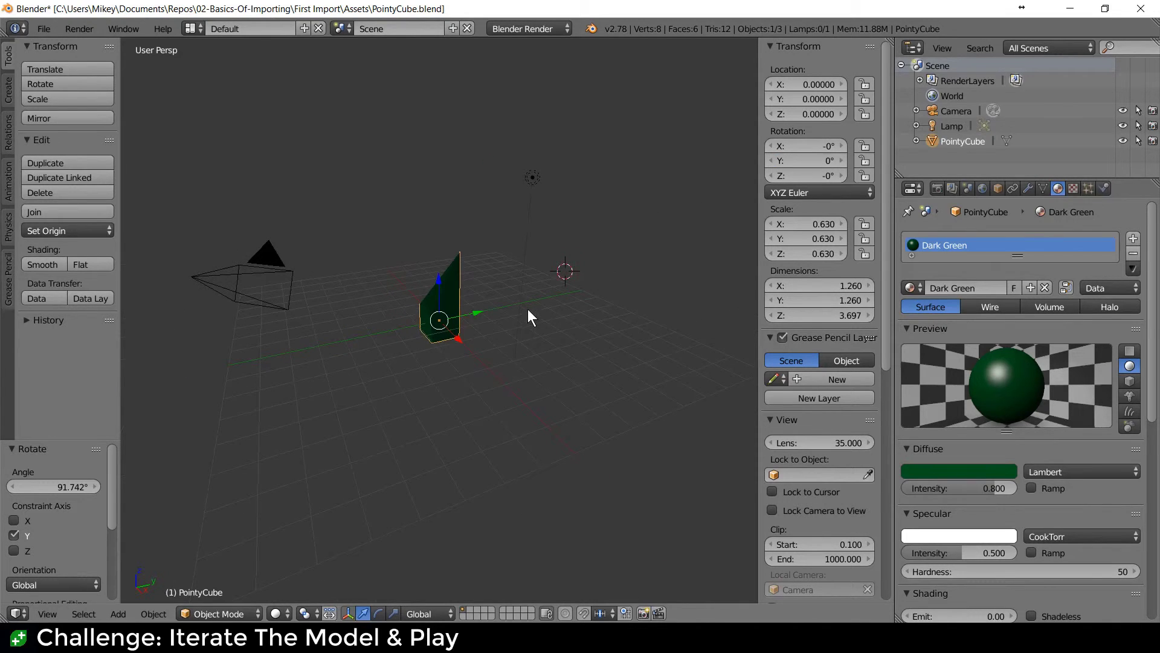
# - Add a mesh cylinder and move it along Y and Z to about (1.37, 2.37, 0.93), beside PointyCube
pyautogui.hotkey('shift', 'a')
pyautogui.moveTo(516, 301)
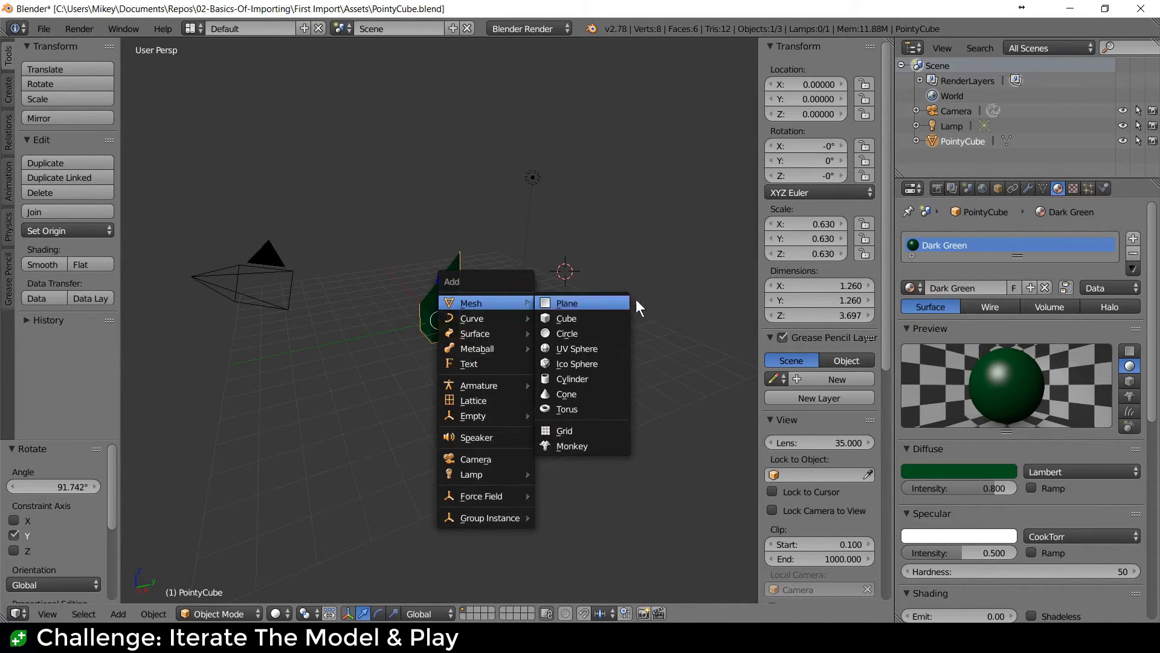
pyautogui.click(598, 380)
pyautogui.press('g')
pyautogui.press('y')
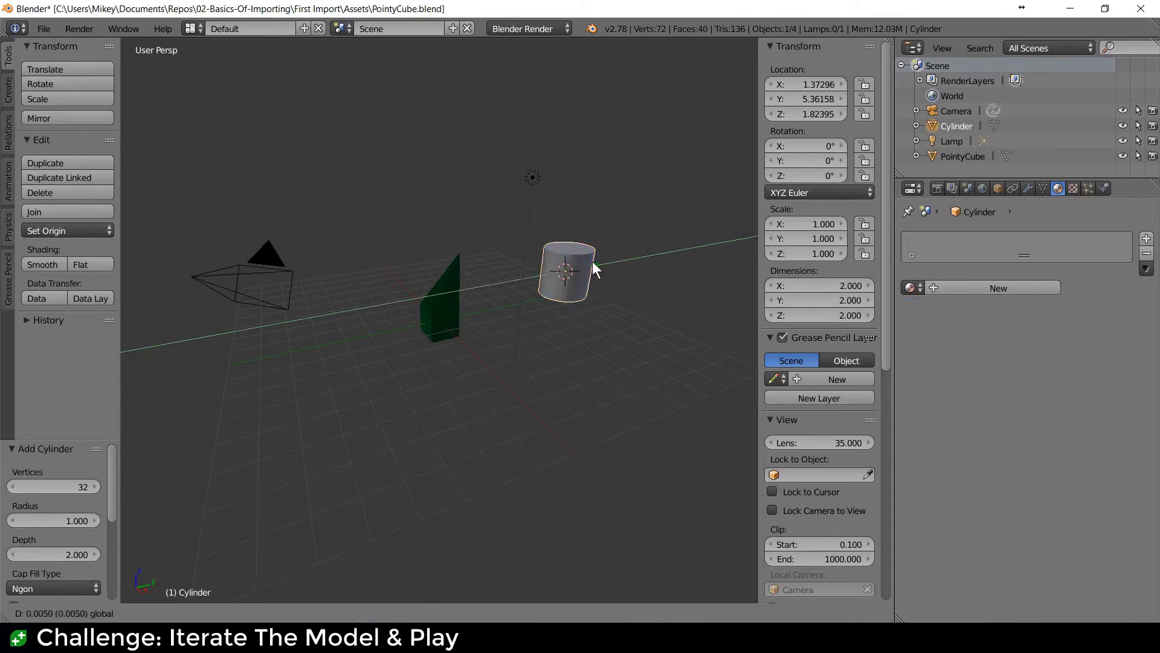
pyautogui.click(520, 274)
pyautogui.press('g')
pyautogui.press('z')
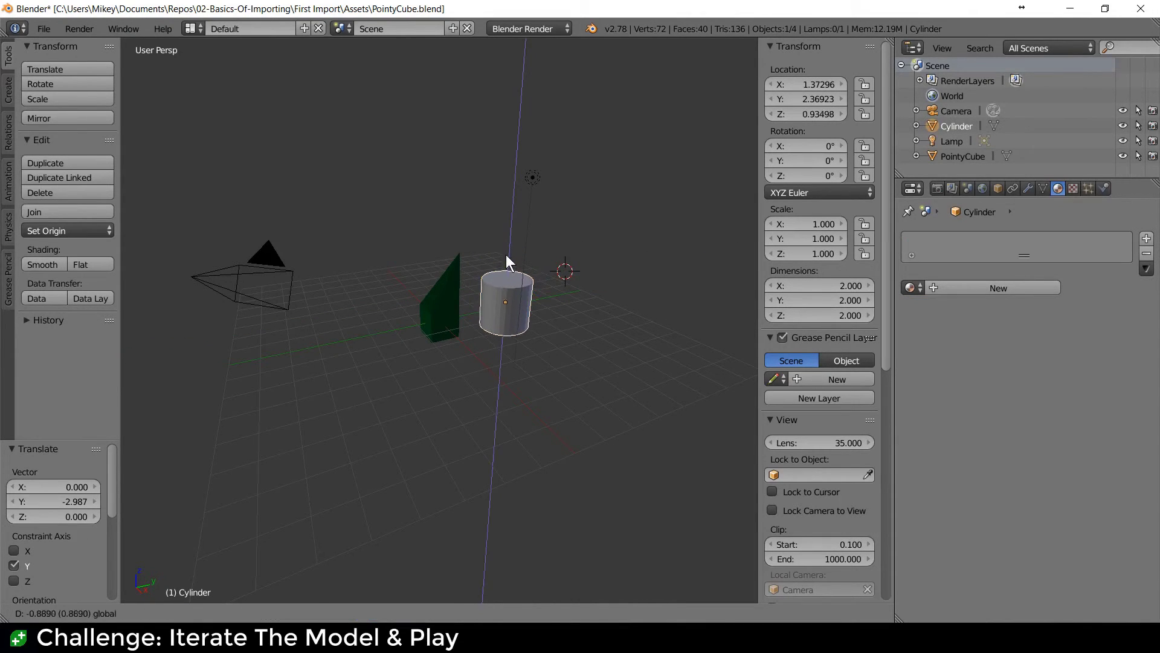
pyautogui.click(506, 260)
# - Give the cylinder a new material named Cylinder
pyautogui.click(1014, 288)
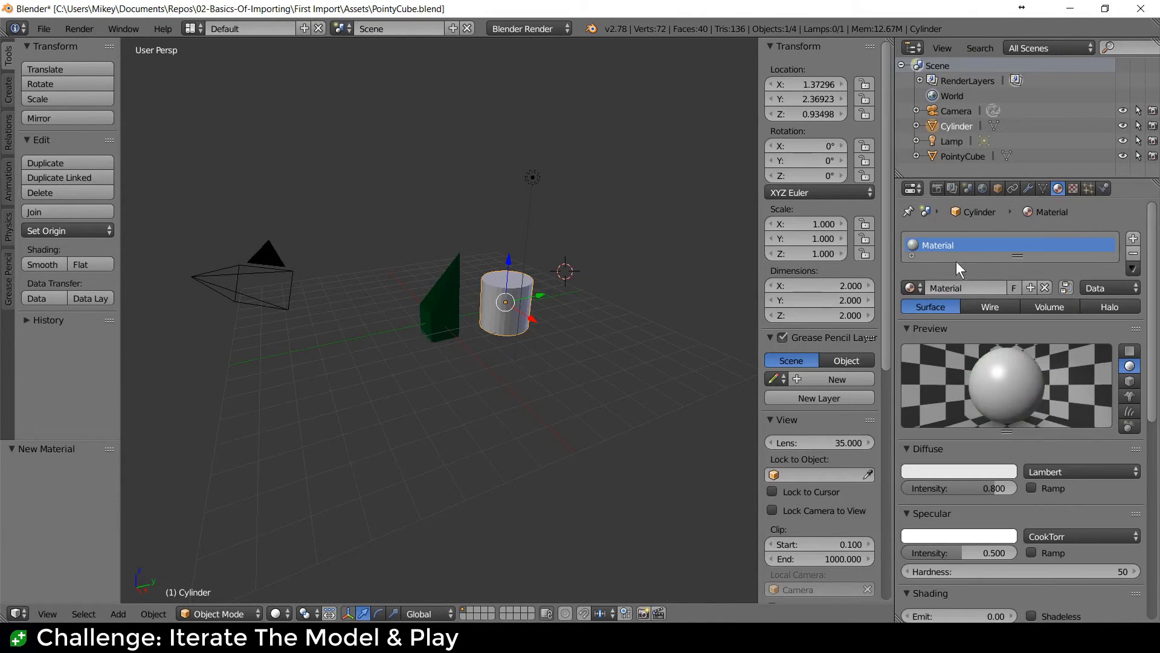
pyautogui.doubleClick(961, 243)
pyautogui.write('Cyclinder')
pyautogui.press('Return')
pyautogui.doubleClick(953, 246)
pyautogui.write('Cylinder')
pyautogui.press('Return')
# - Set the Cylinder material's diffuse colour to yellow (R 0.660, G 0.800, B 0.000) and save the Blender file
pyautogui.click(985, 473)
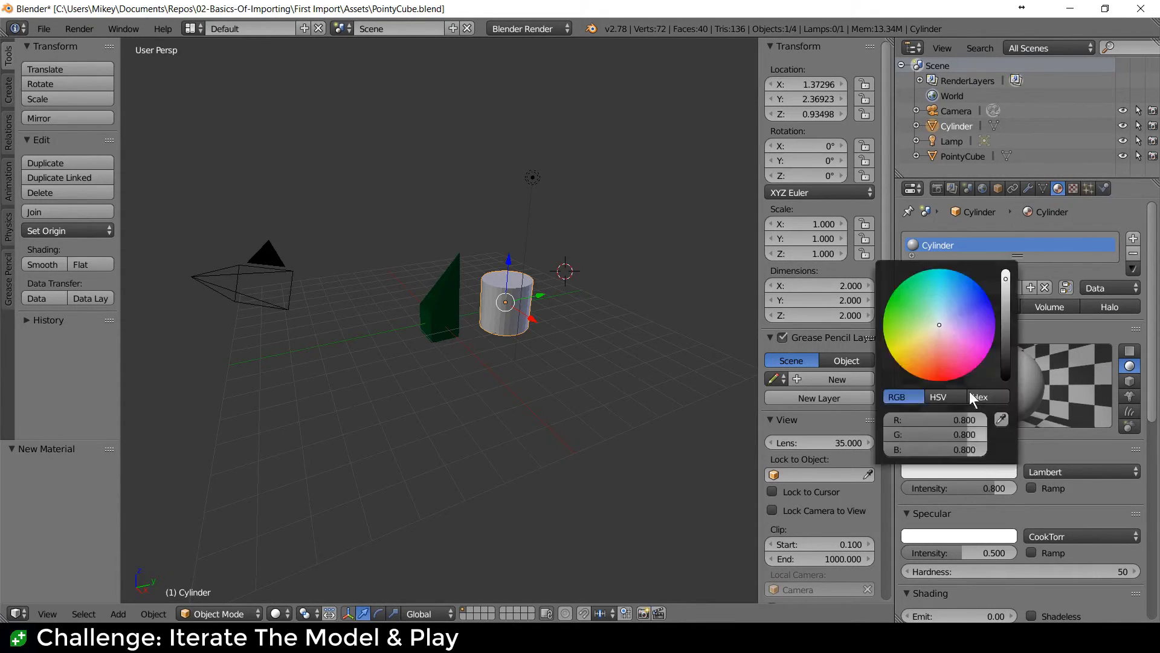
pyautogui.click(954, 330)
pyautogui.click(966, 370)
pyautogui.click(930, 199)
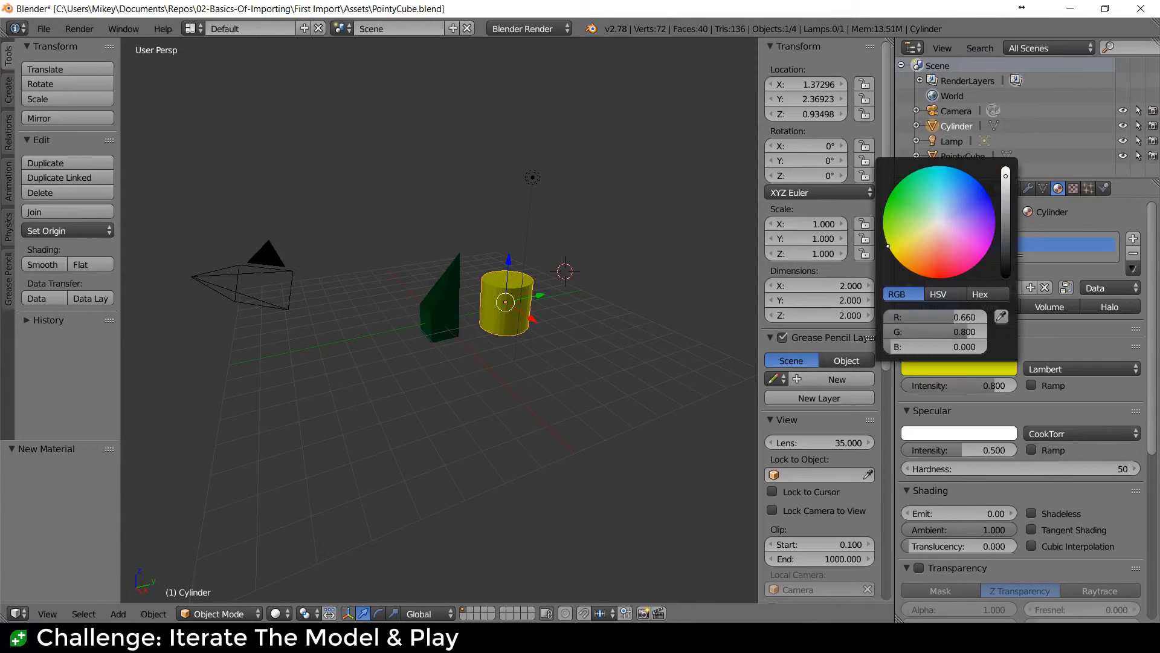
pyautogui.hotkey('ctrl', 's')
pyautogui.click(576, 197)
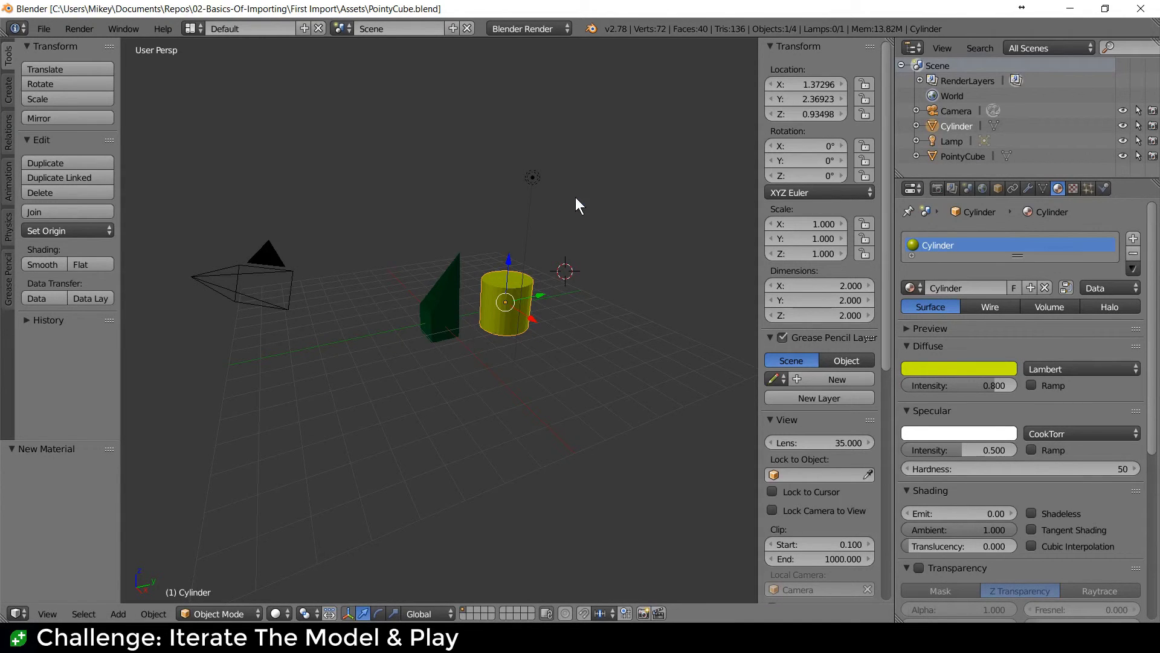
# - Switch to Unity and replace the scene's PointyCube with a fresh instance of the updated PointyCube model asset
pyautogui.hotkey('alt', 'Tab')
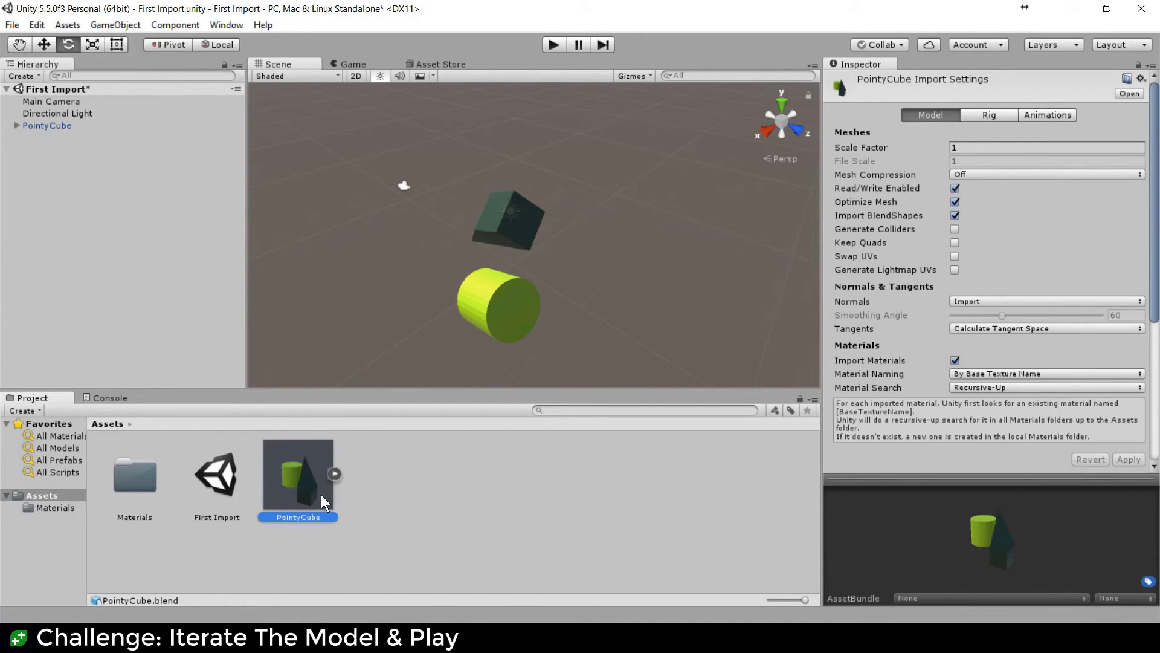
pyautogui.click(61, 128)
pyautogui.press('Delete')
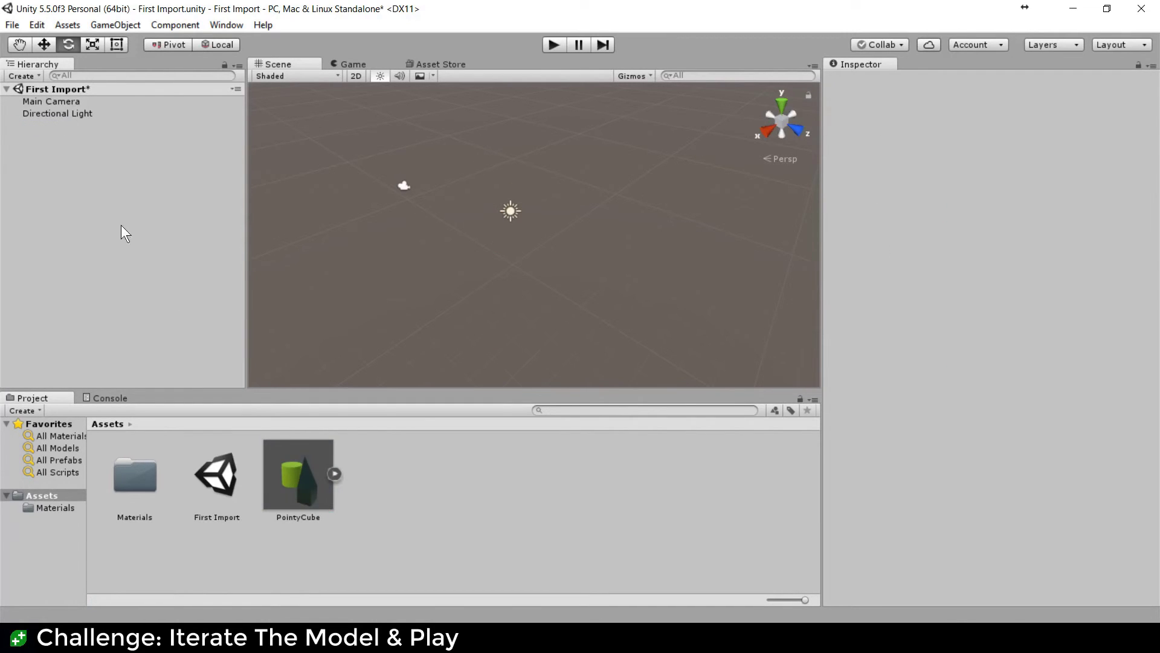
pyautogui.moveTo(273, 469); pyautogui.dragTo(85, 184)
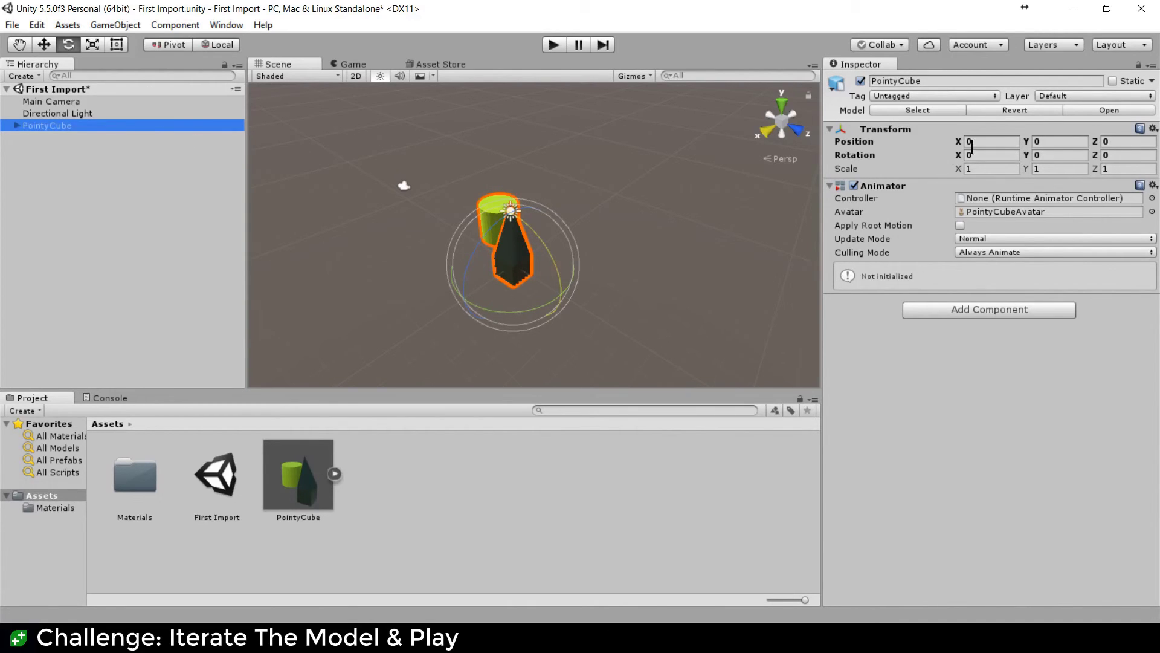
# - Rotate the PointyCube instance freely to about (9.77, 12.93, -1.03)
pyautogui.moveTo(959, 154); pyautogui.dragTo(707, 125)
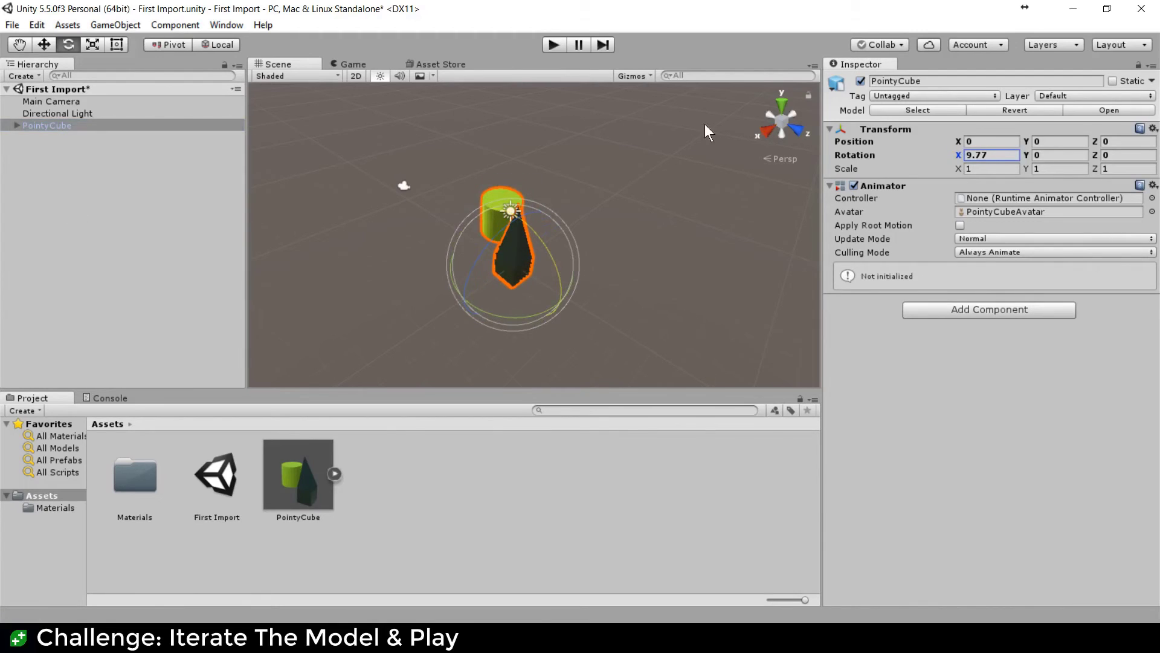
pyautogui.moveTo(1028, 154); pyautogui.dragTo(1068, 238)
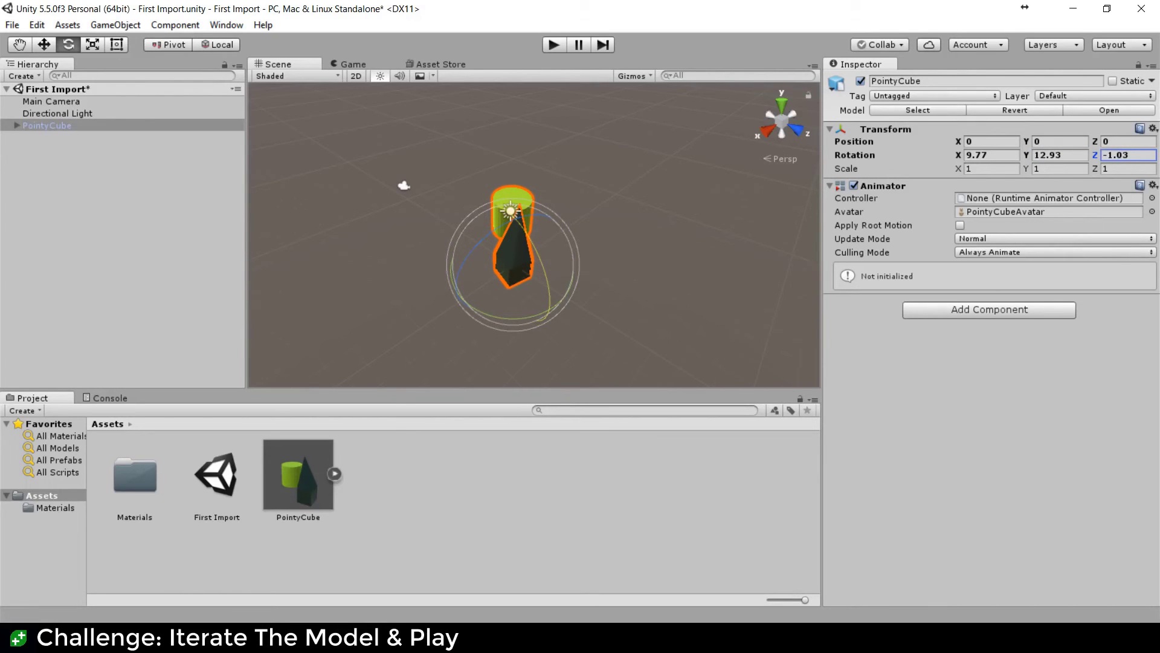
# - Activate the Move tool and set PointyCube's X, Y and Z rotation to 0
pyautogui.click(45, 41)
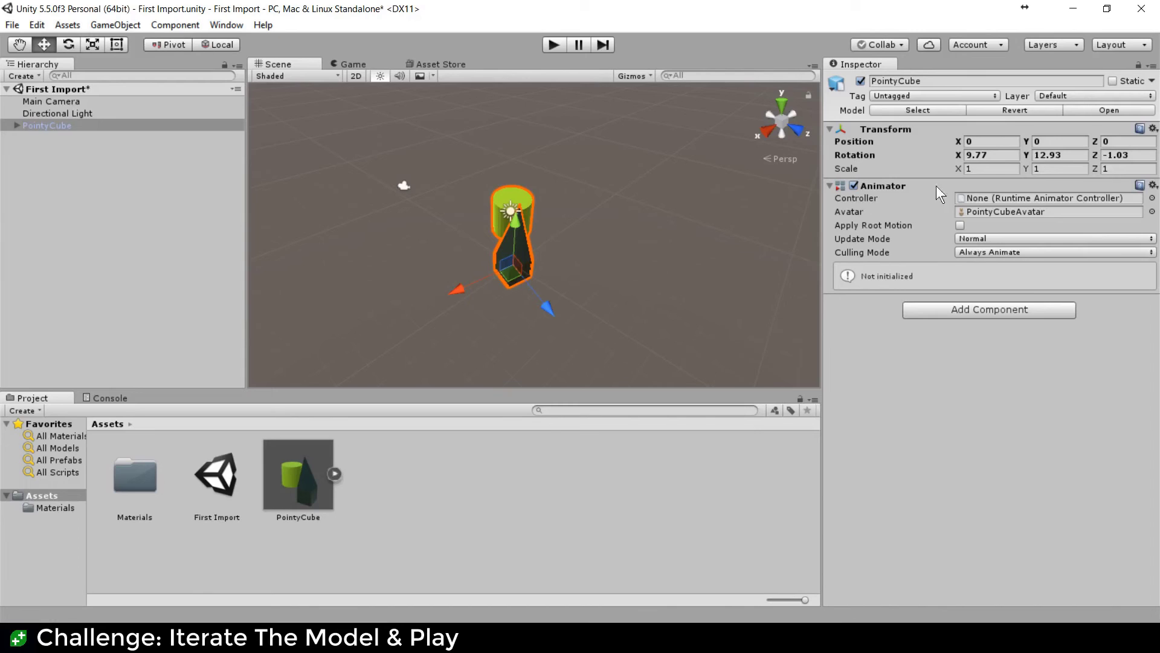
pyautogui.click(1003, 156)
pyautogui.write('0')
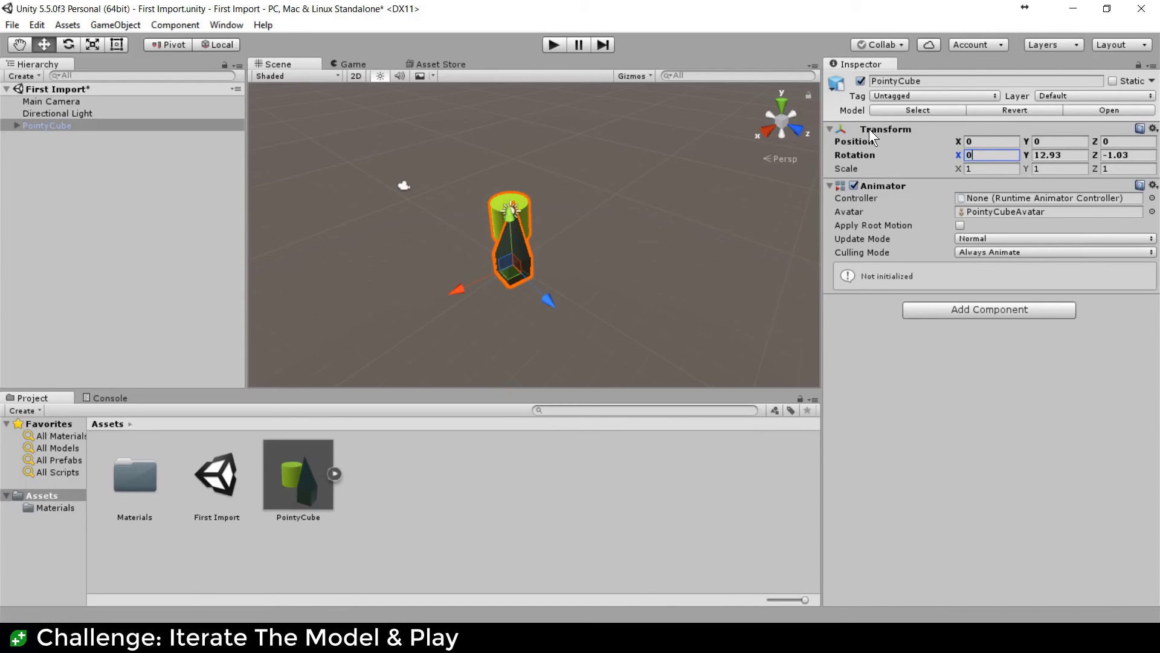
pyautogui.press('Tab')
pyautogui.write('0')
pyautogui.press('Tab')
pyautogui.write('0')
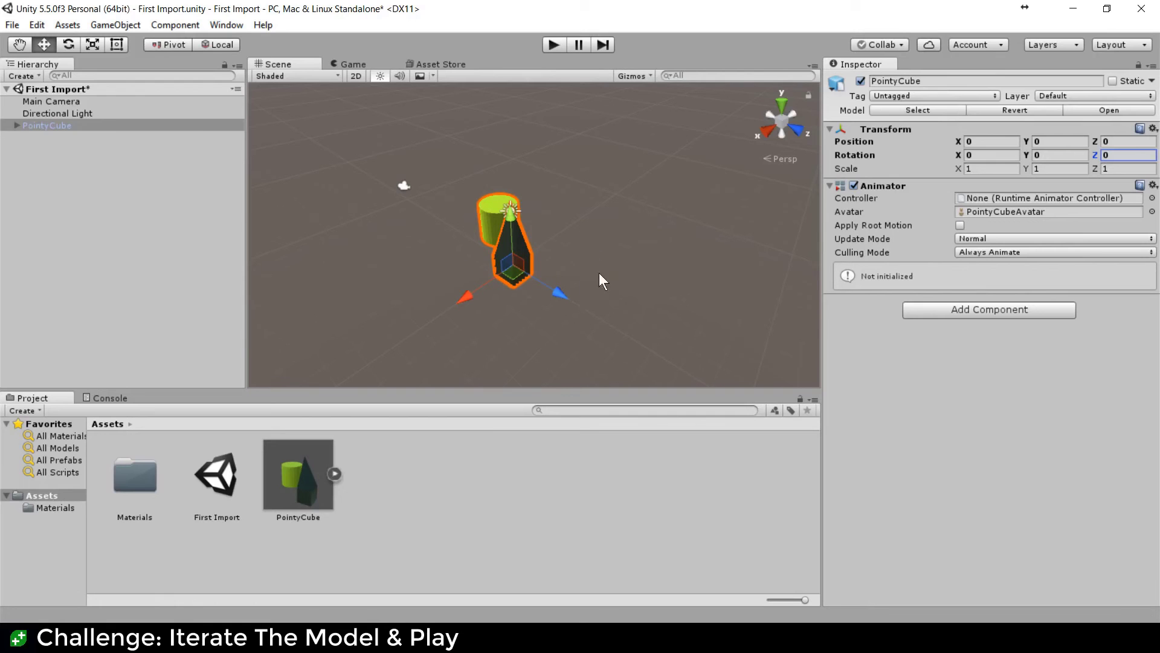
pyautogui.moveTo(546, 296); pyautogui.dragTo(645, 303, button='middle')
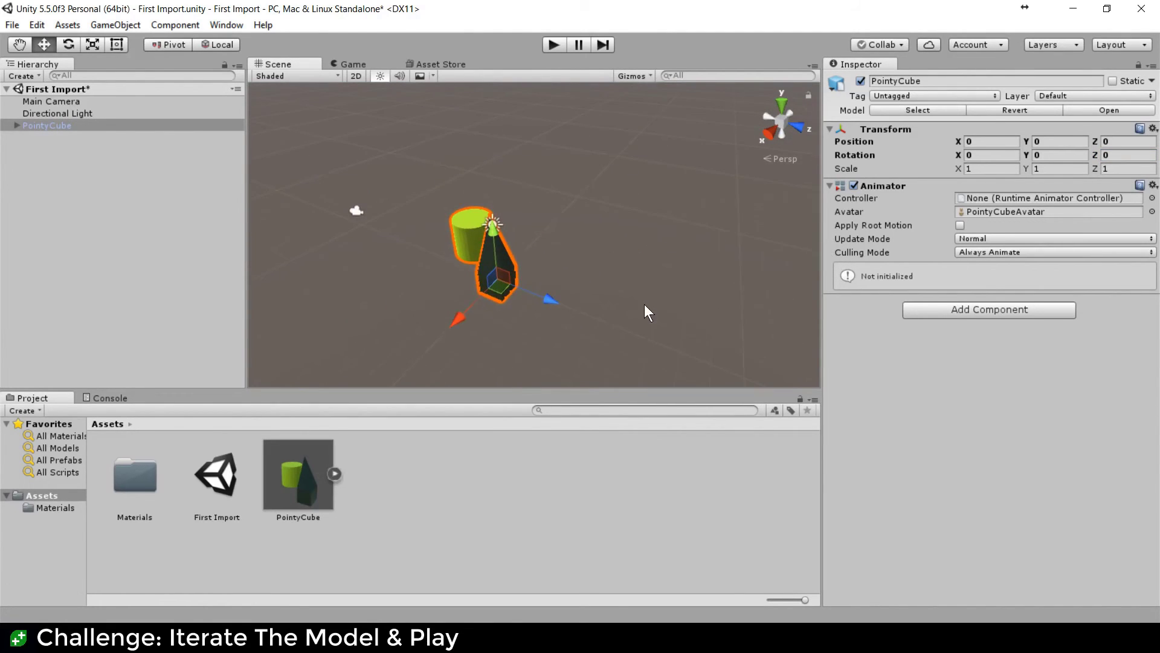